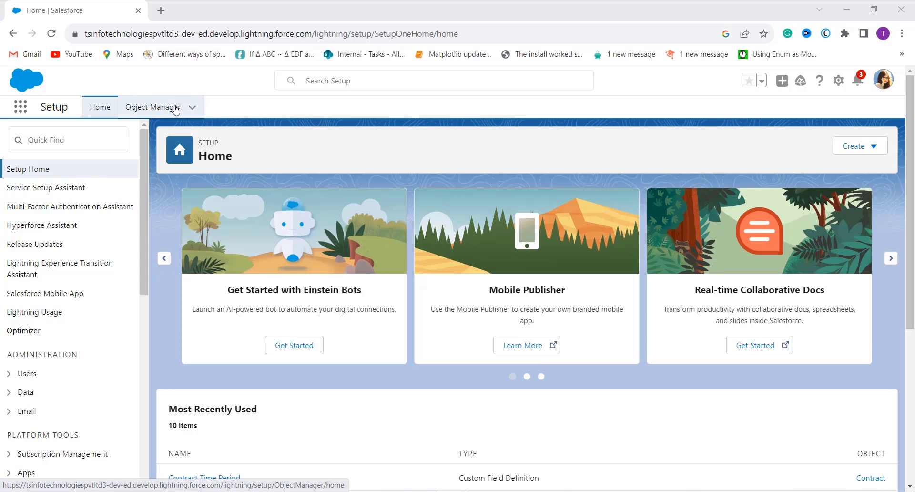
Step: Start a new custom field from the Account object's Fields & Relationships in Object Manager
{"action": "left_click", "coordinate": [175, 111]}
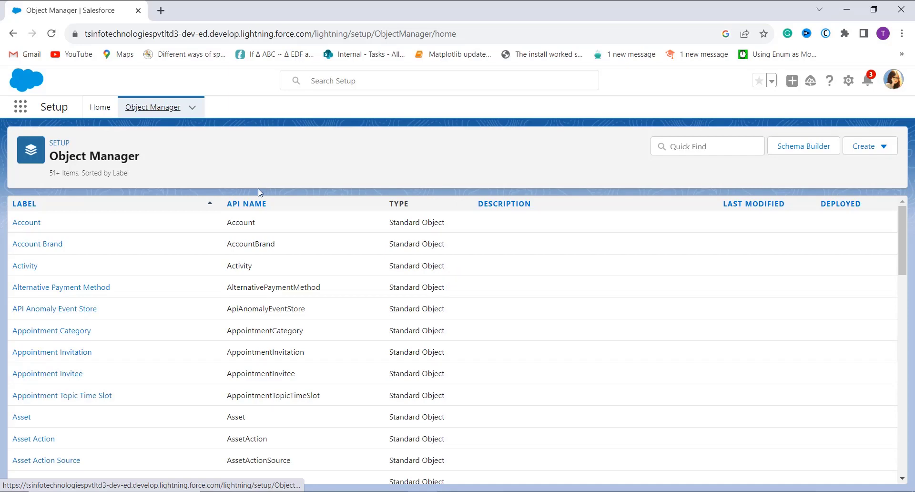
{"action": "left_click", "coordinate": [37, 225]}
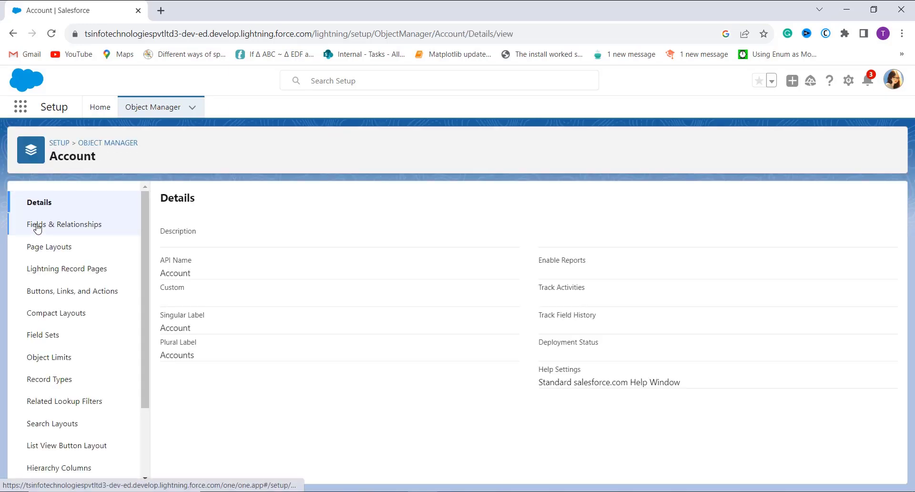
{"action": "left_click", "coordinate": [74, 231]}
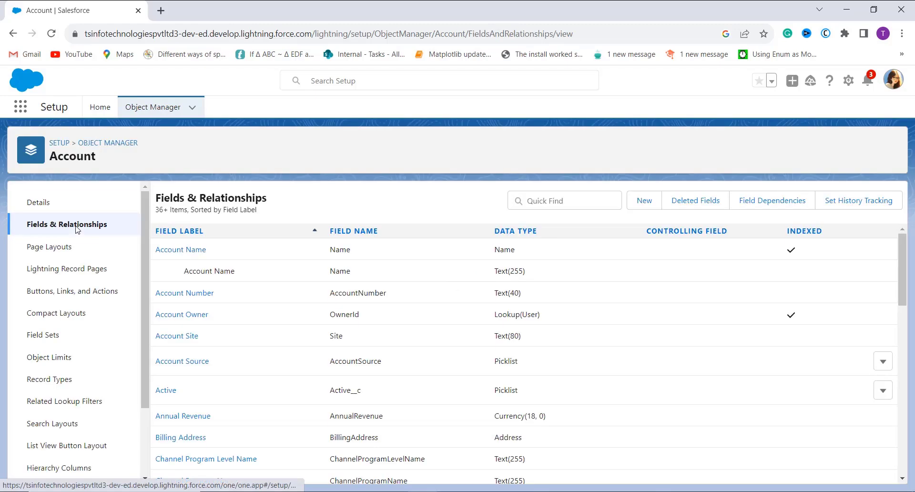
{"action": "left_click", "coordinate": [651, 208]}
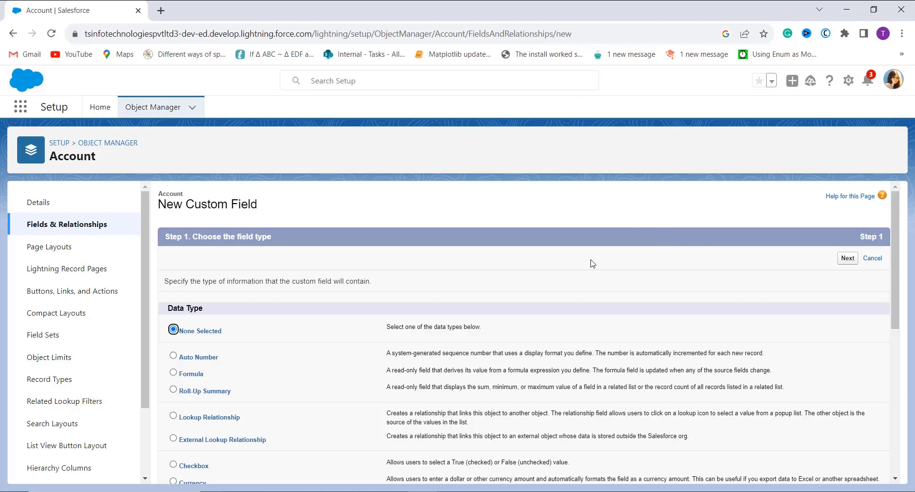
{"action": "scroll", "coordinate": [590, 266], "scroll_direction": "down", "scroll_amount": 2}
Step: Choose Formula as the new Account field's data type and continue to Step 2
{"action": "scroll", "coordinate": [590, 269], "scroll_direction": "up", "scroll_amount": 1}
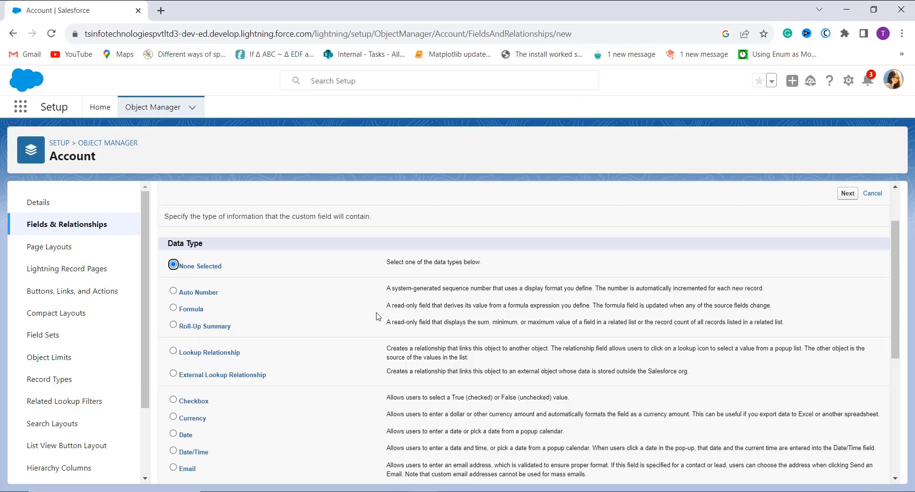
{"action": "left_click", "coordinate": [175, 311]}
{"action": "left_click", "coordinate": [847, 194]}
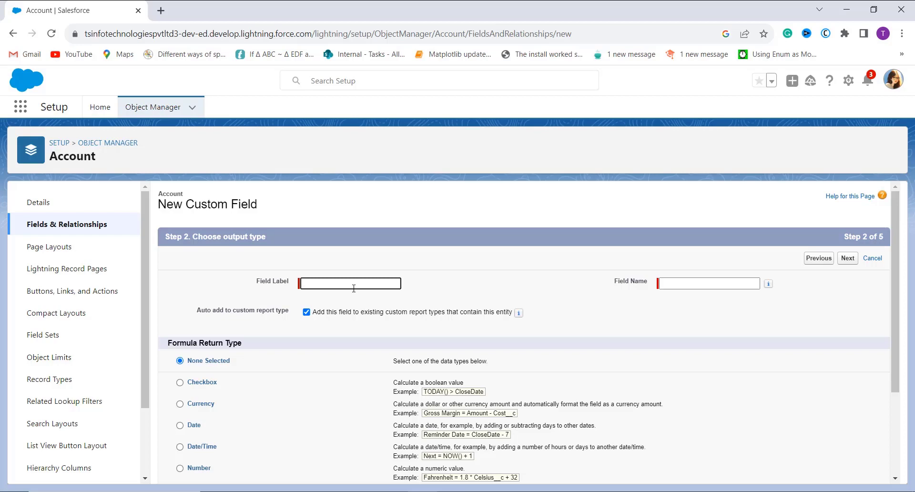
Step: Label the field 'Employee No Comma', autofill its name, and choose Text as the return type
{"action": "type", "text": "Employee No Comma"}
{"action": "left_click", "coordinate": [708, 284]}
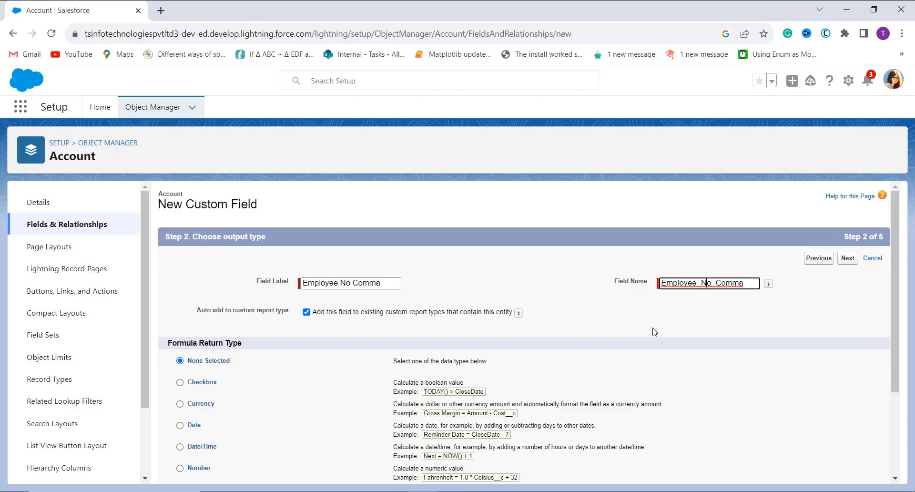
{"action": "scroll", "coordinate": [594, 344], "scroll_direction": "down", "scroll_amount": 3}
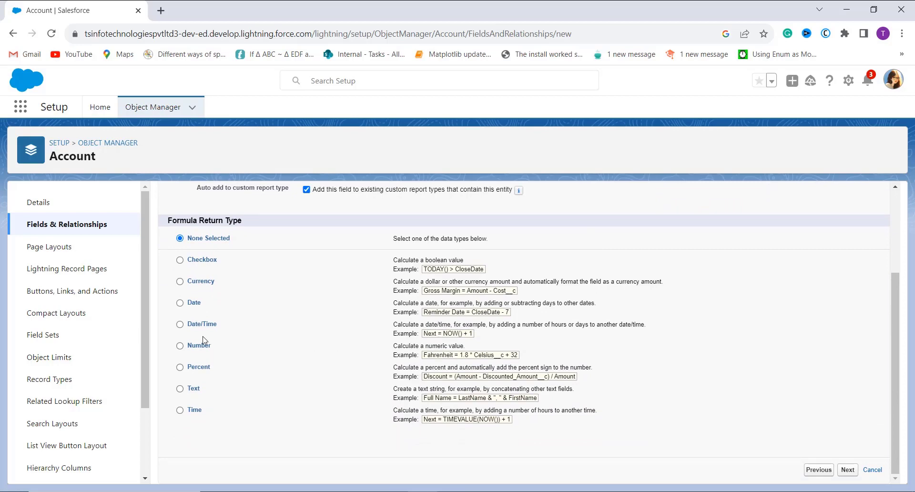
{"action": "left_click", "coordinate": [180, 390]}
{"action": "key", "text": "Return"}
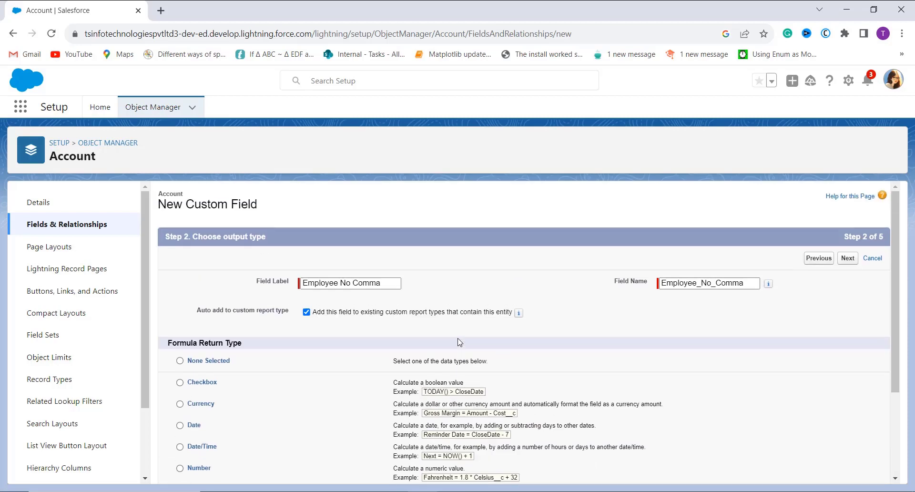
{"action": "scroll", "coordinate": [486, 263], "scroll_direction": "up", "scroll_amount": 2}
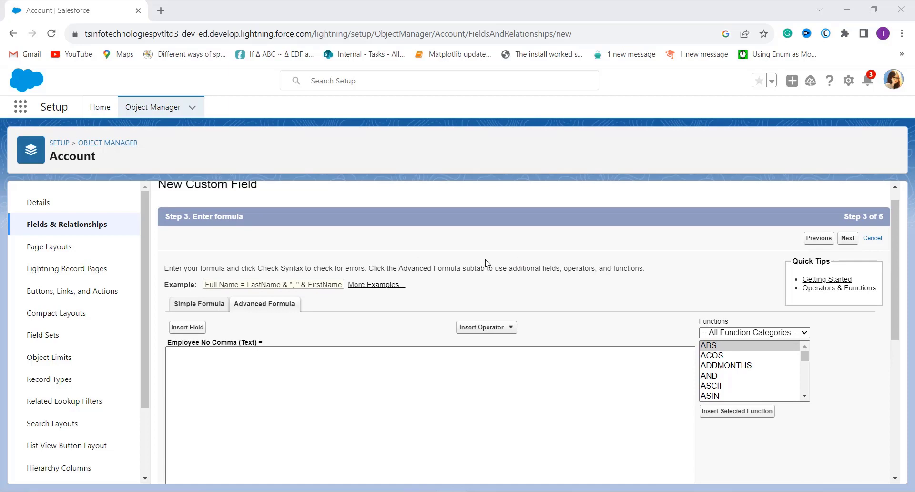
Step: Insert the TEXT function from the Text category and delete its 'value' placeholder
{"action": "left_click", "coordinate": [268, 362]}
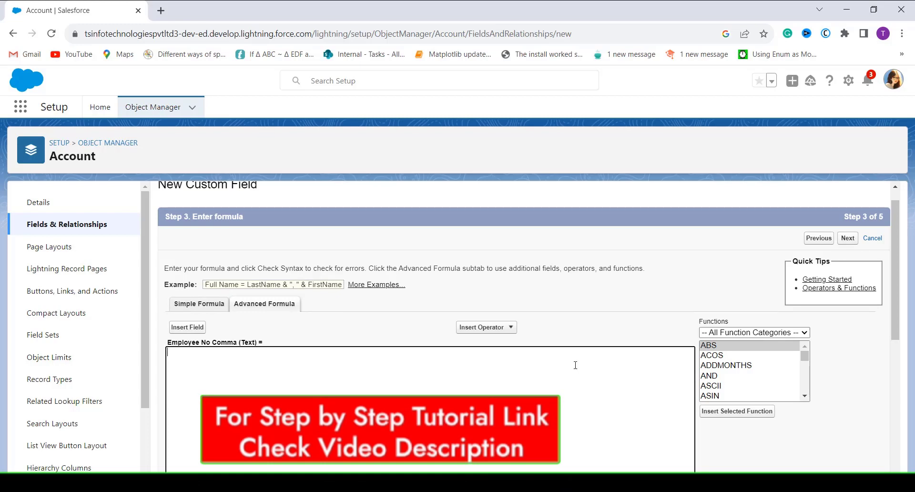
{"action": "left_click", "coordinate": [760, 334]}
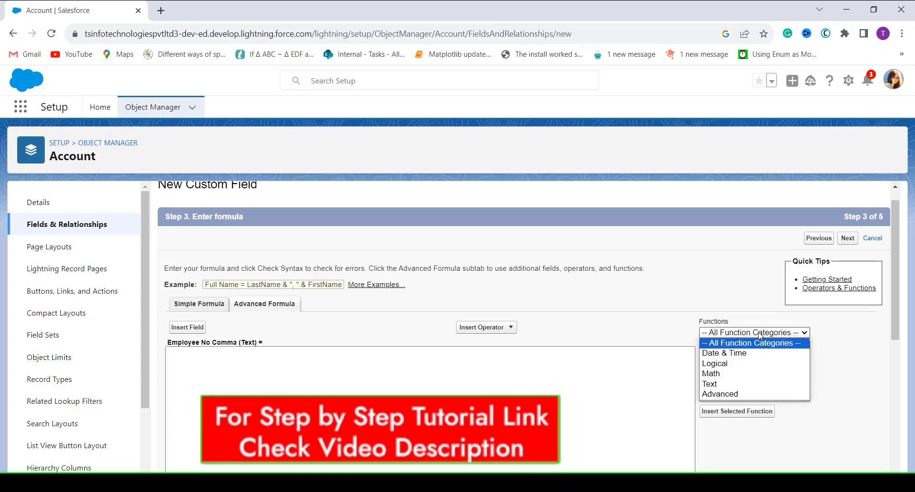
{"action": "left_click", "coordinate": [753, 376]}
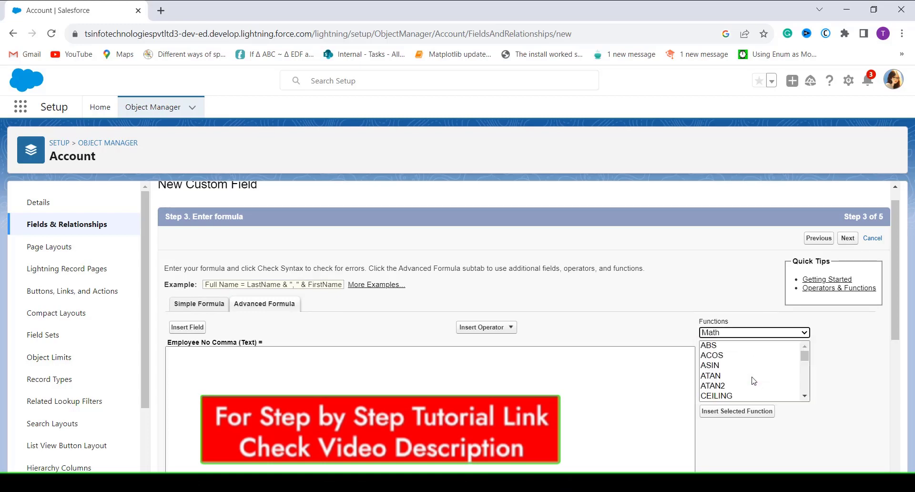
{"action": "left_click", "coordinate": [745, 333]}
{"action": "left_click", "coordinate": [728, 385]}
{"action": "scroll", "coordinate": [726, 377], "scroll_direction": "down", "scroll_amount": 5}
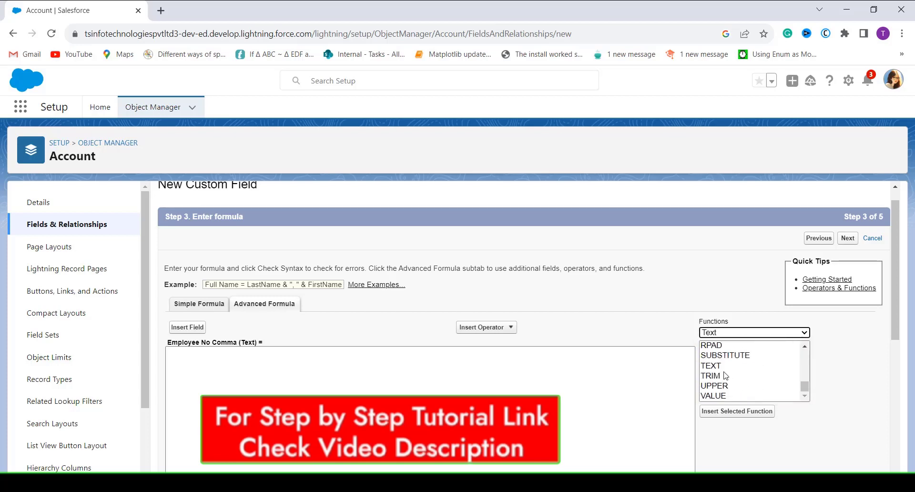
{"action": "left_click", "coordinate": [725, 366]}
{"action": "left_click", "coordinate": [724, 411]}
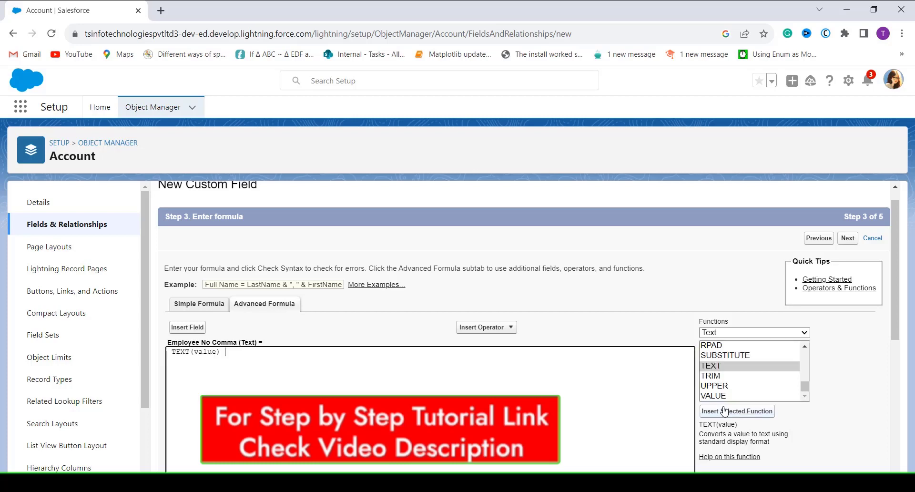
{"action": "left_click", "coordinate": [211, 355]}
{"action": "key", "text": "BackSpace"}
{"action": "key", "text": "BackSpace"}
{"action": "key", "text": "BackSpace"}
{"action": "key", "text": "BackSpace"}
{"action": "key", "text": "BackSpace"}
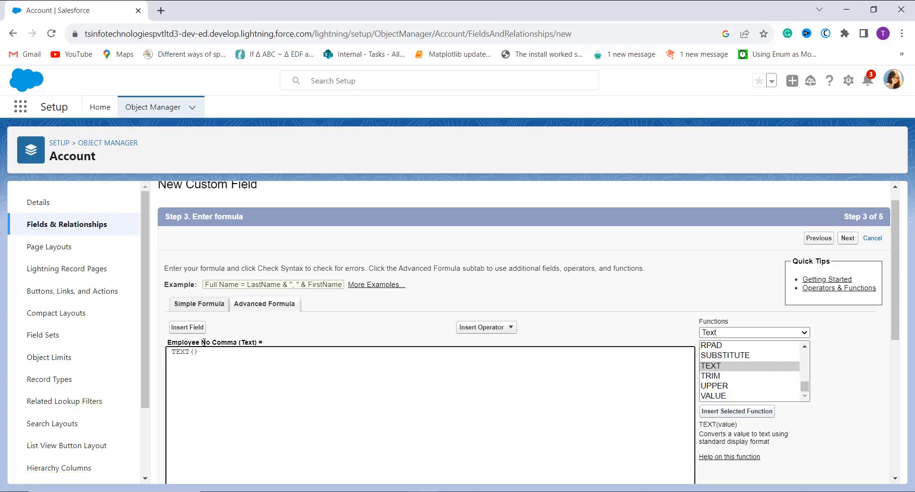
Step: Insert the Account Employees field (NumberOfEmployees) inside TEXT()
{"action": "left_click", "coordinate": [188, 327]}
{"action": "scroll", "coordinate": [415, 351], "scroll_direction": "down", "scroll_amount": 5}
{"action": "scroll", "coordinate": [415, 351], "scroll_direction": "down", "scroll_amount": 3}
{"action": "scroll", "coordinate": [417, 336], "scroll_direction": "up", "scroll_amount": 6}
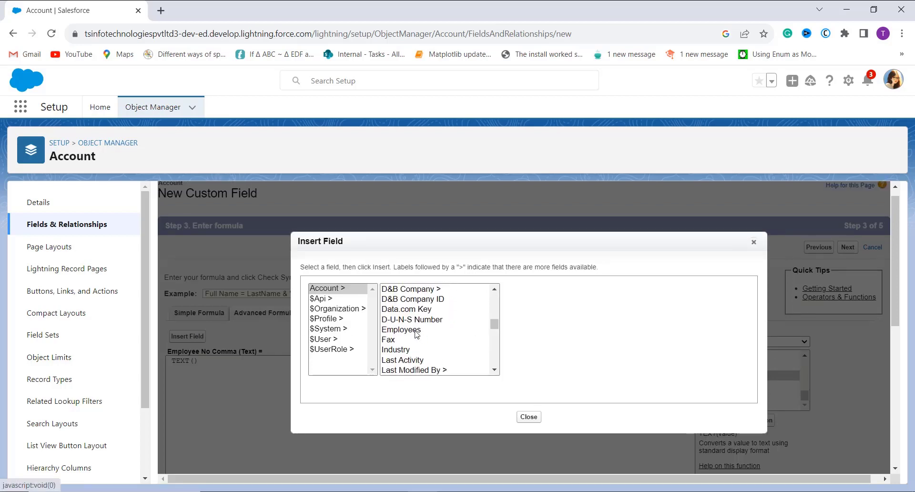
{"action": "left_click", "coordinate": [415, 330]}
{"action": "left_click", "coordinate": [554, 351]}
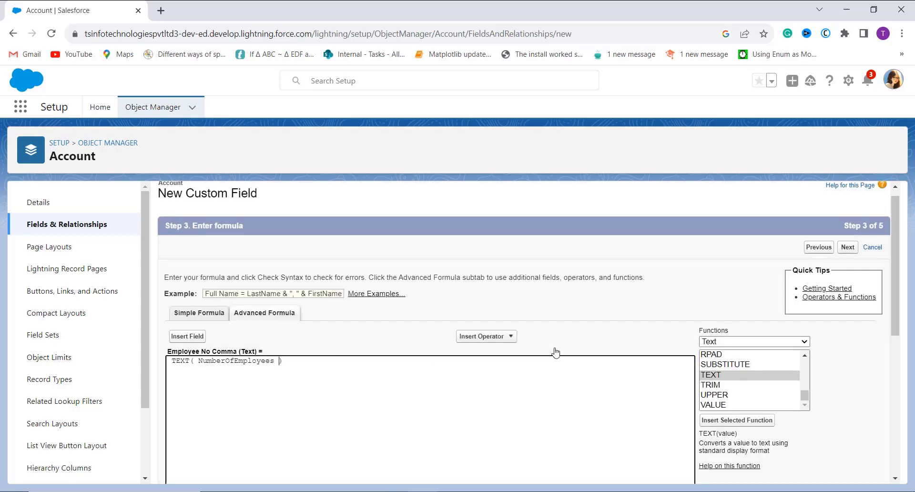
{"action": "scroll", "coordinate": [190, 340], "scroll_direction": "down", "scroll_amount": 1}
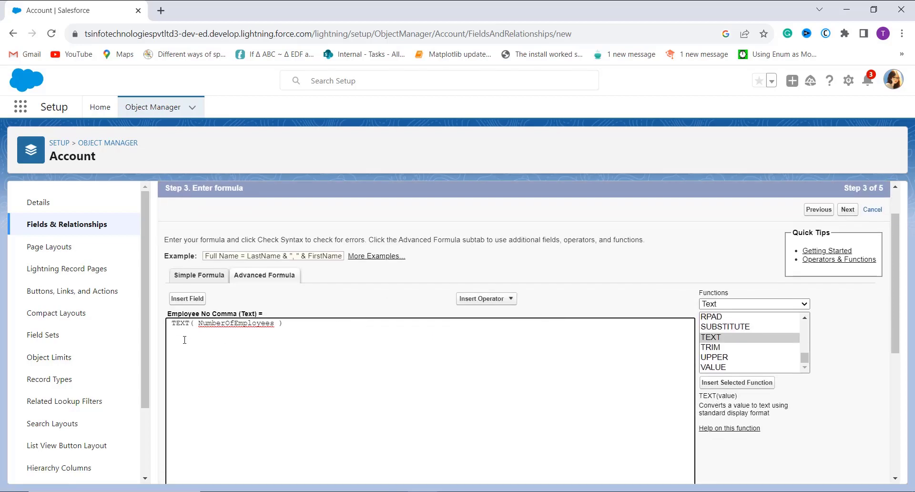
{"action": "scroll", "coordinate": [257, 317], "scroll_direction": "down", "scroll_amount": 2}
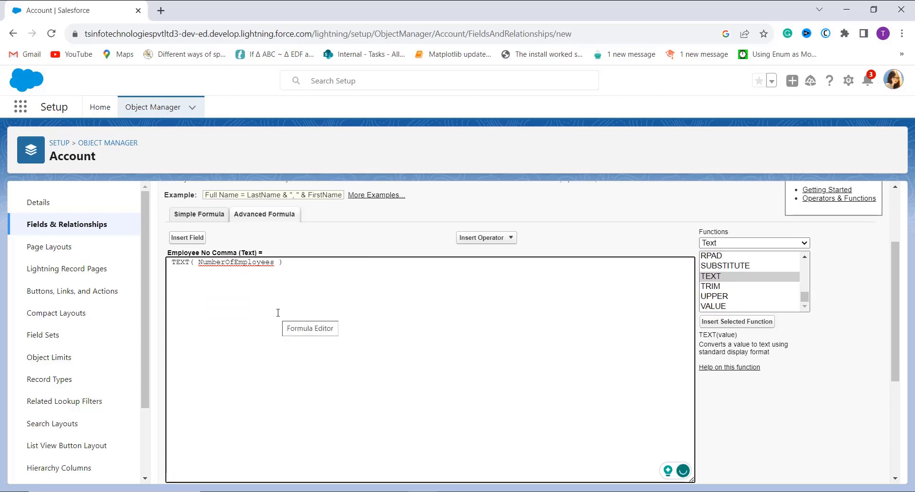
{"action": "scroll", "coordinate": [278, 312], "scroll_direction": "down", "scroll_amount": 1}
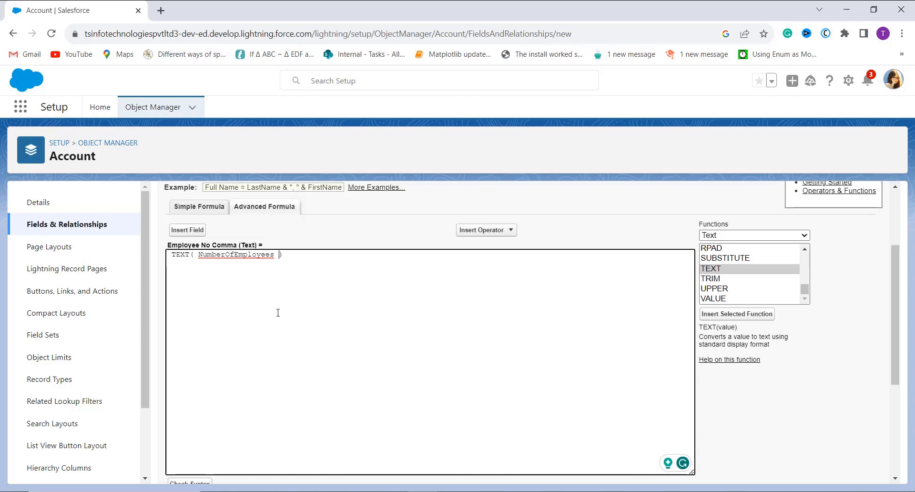
{"action": "scroll", "coordinate": [278, 313], "scroll_direction": "down", "scroll_amount": 4}
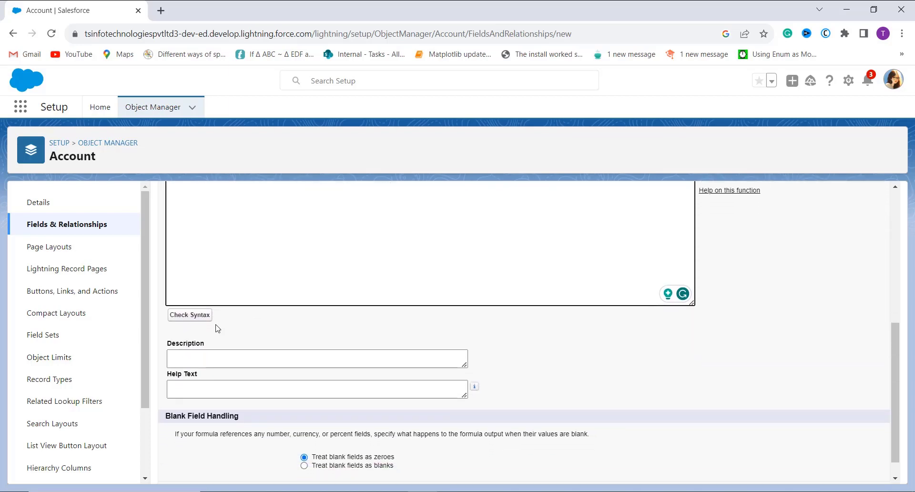
Step: Check the syntax of TEXT( NumberOfEmployees ) and advance to Step 4
{"action": "left_click", "coordinate": [210, 318]}
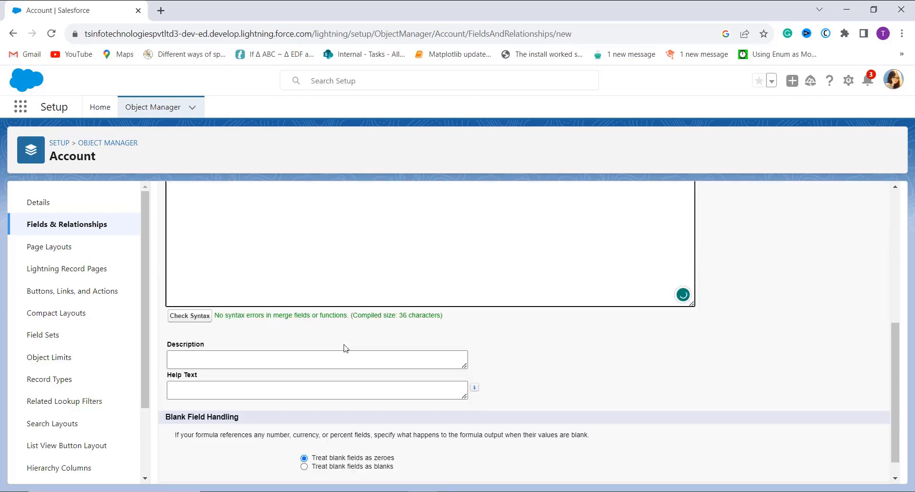
{"action": "scroll", "coordinate": [346, 348], "scroll_direction": "down", "scroll_amount": 1}
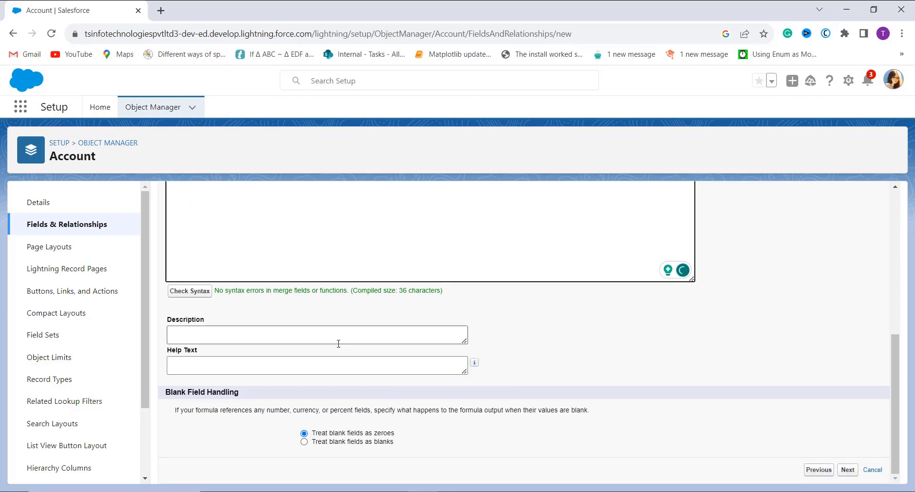
{"action": "scroll", "coordinate": [487, 352], "scroll_direction": "up", "scroll_amount": 6}
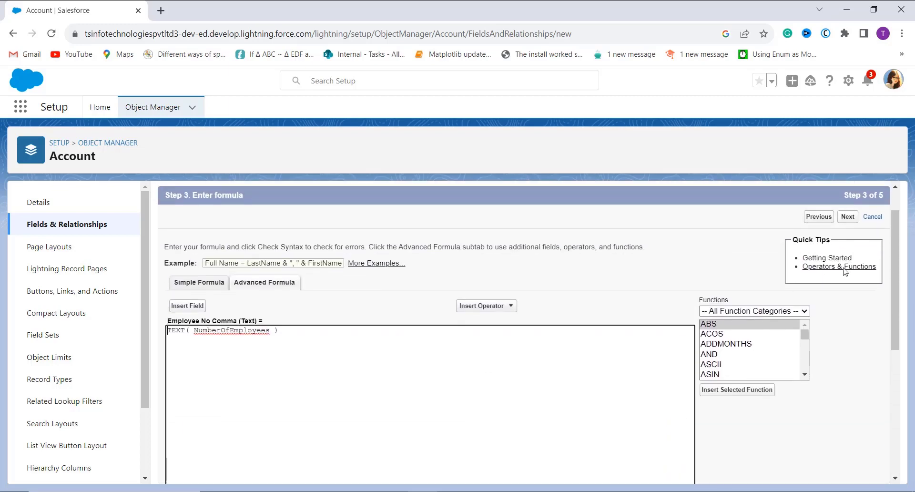
{"action": "left_click", "coordinate": [848, 218]}
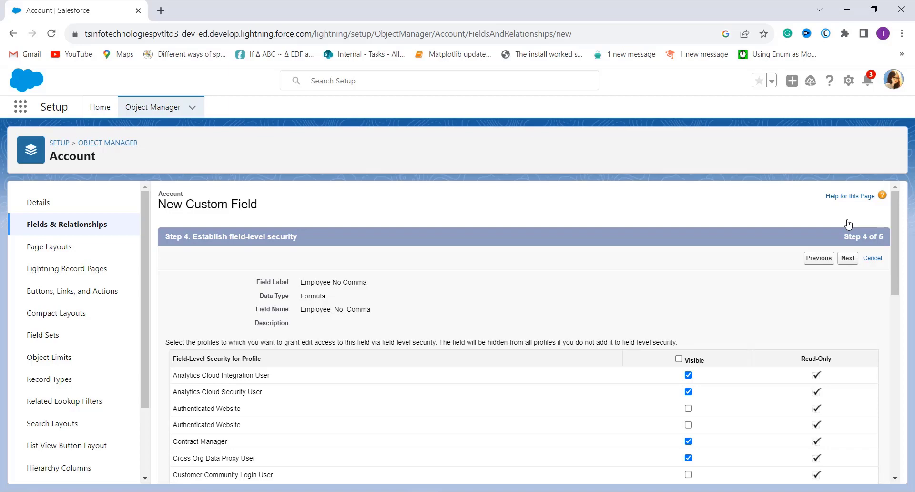
Step: Make Employee No Comma visible to all profiles, keep all Account page layouts, and save
{"action": "left_click", "coordinate": [679, 359]}
{"action": "left_click", "coordinate": [848, 259]}
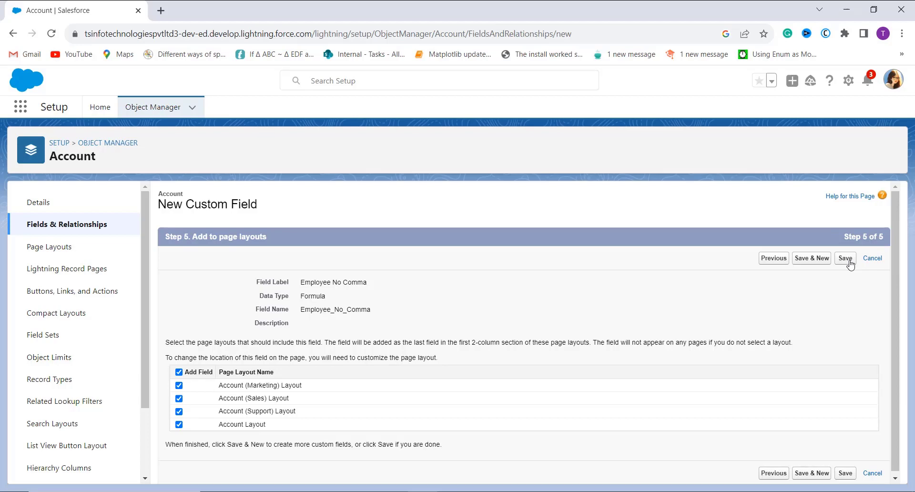
{"action": "left_click", "coordinate": [847, 259]}
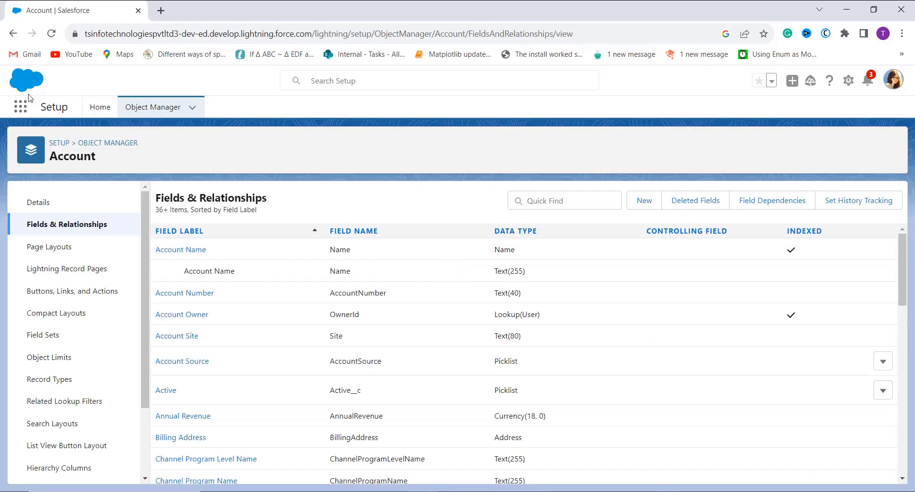
Step: Open Accounts via the App Launcher search 'acco' and select Abbott Insurance
{"action": "left_click", "coordinate": [24, 113]}
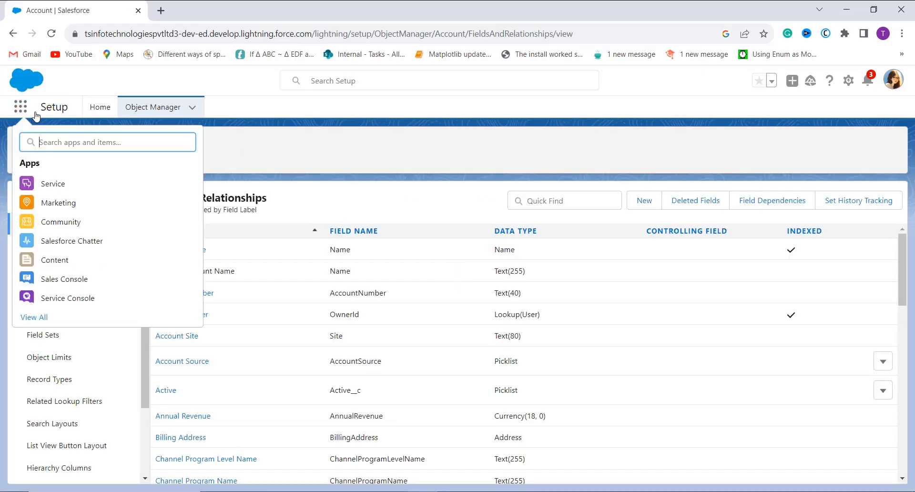
{"action": "type", "text": "acco"}
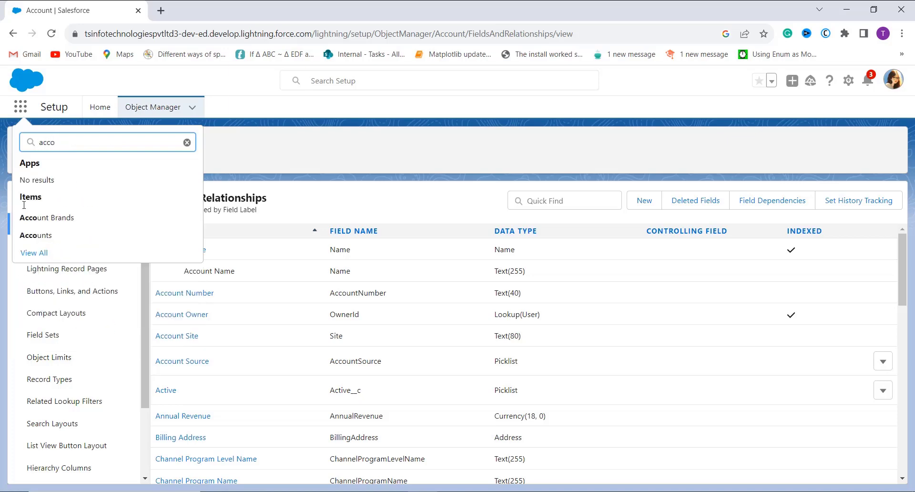
{"action": "left_click", "coordinate": [39, 236]}
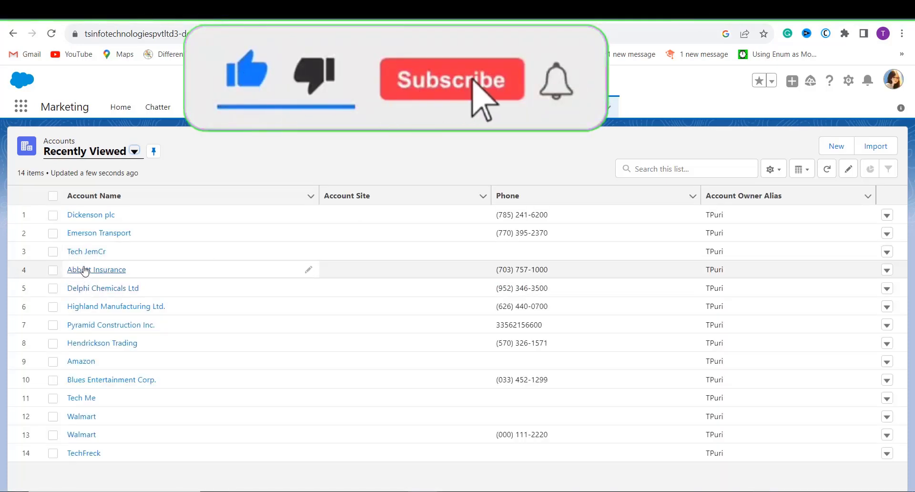
{"action": "left_click", "coordinate": [85, 270]}
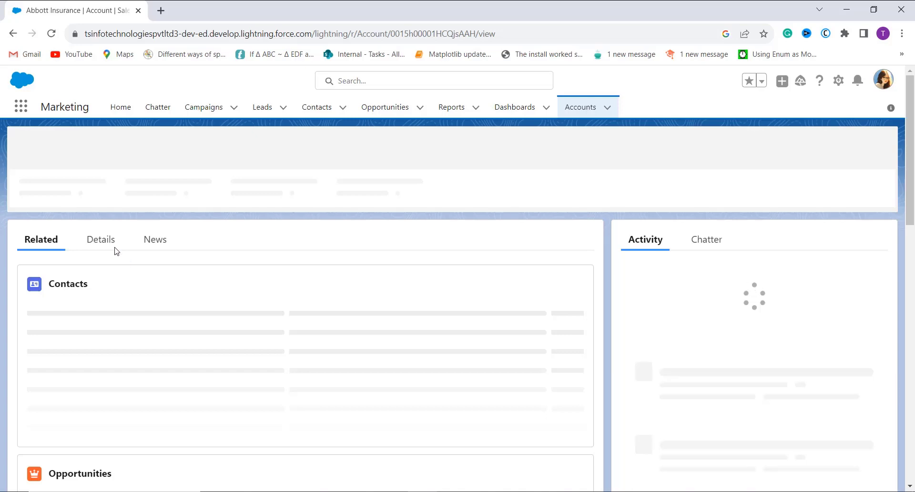
Step: On the Details tab, compare Employees 2,436 with Employee No Comma 2436, then open the profile menu
{"action": "left_click", "coordinate": [105, 238]}
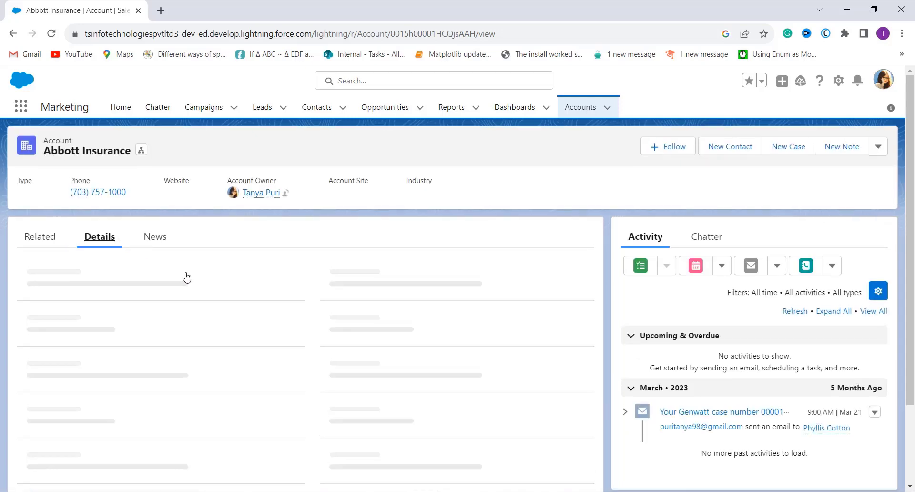
{"action": "scroll", "coordinate": [272, 346], "scroll_direction": "down", "scroll_amount": 2}
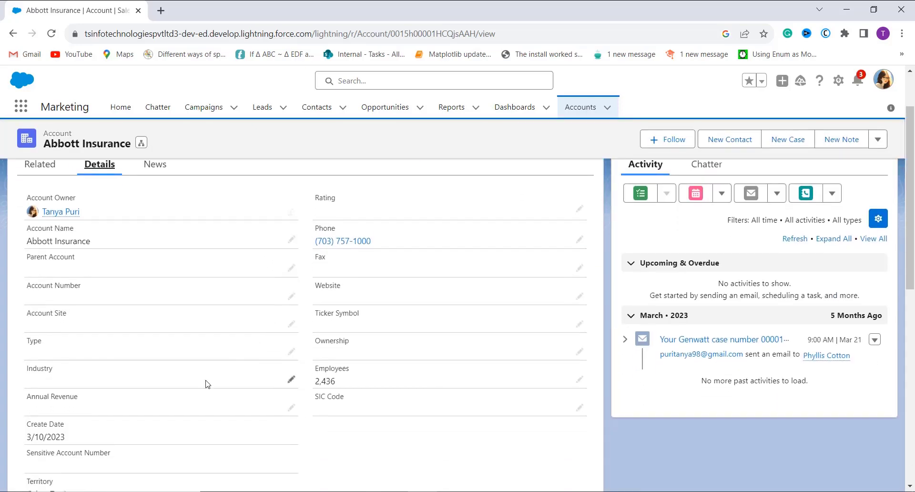
{"action": "scroll", "coordinate": [208, 384], "scroll_direction": "down", "scroll_amount": 1}
{"action": "scroll", "coordinate": [207, 384], "scroll_direction": "down", "scroll_amount": 3}
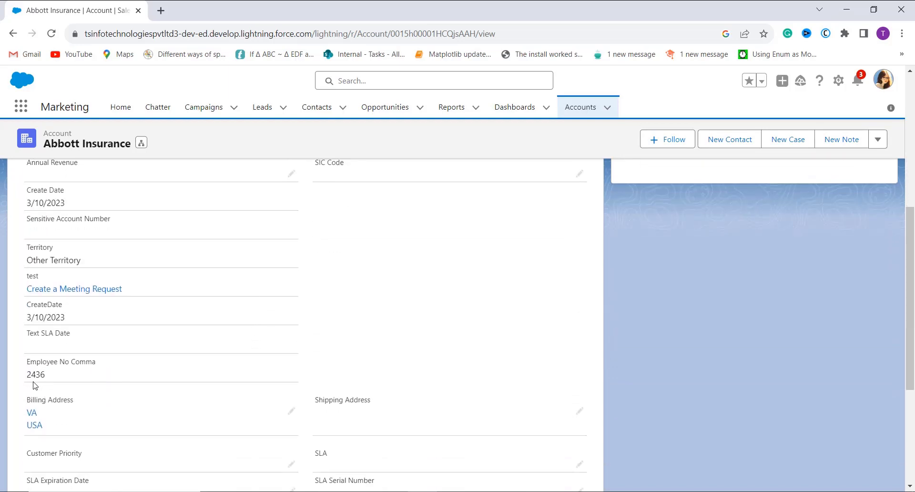
{"action": "scroll", "coordinate": [72, 378], "scroll_direction": "up", "scroll_amount": 3}
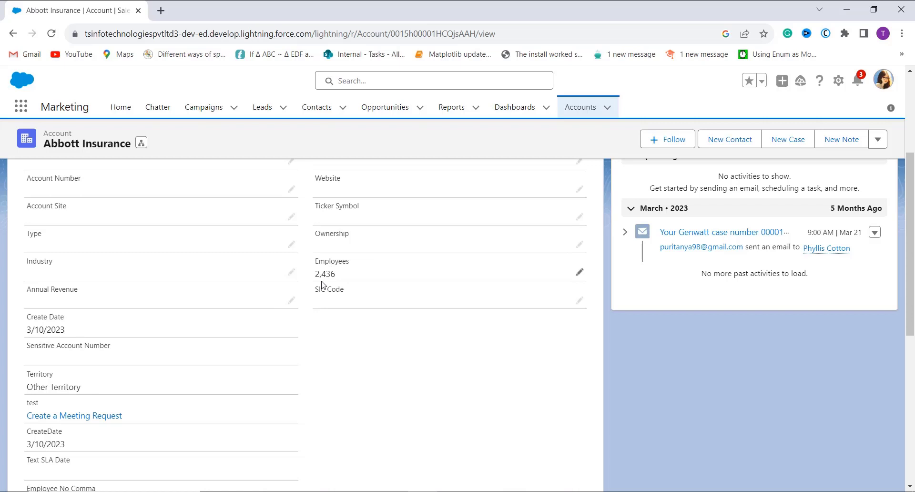
{"action": "scroll", "coordinate": [348, 280], "scroll_direction": "down", "scroll_amount": 1}
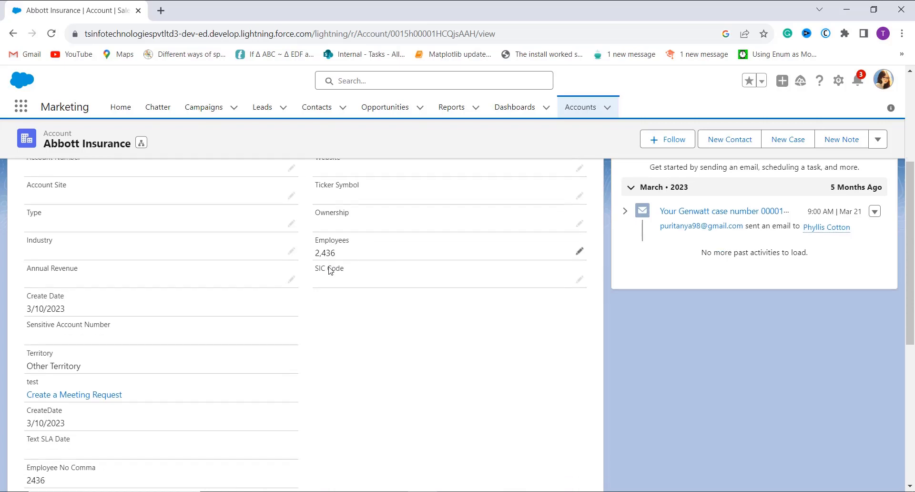
{"action": "scroll", "coordinate": [347, 243], "scroll_direction": "down", "scroll_amount": 3}
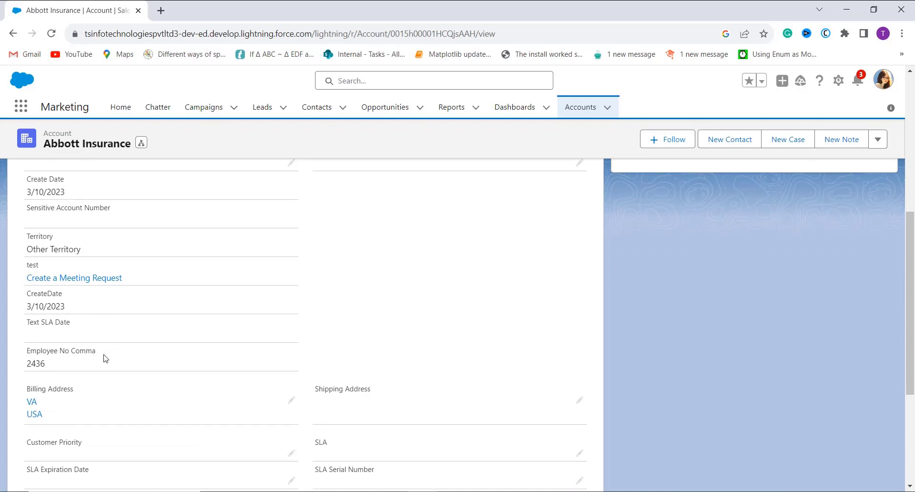
{"action": "scroll", "coordinate": [174, 353], "scroll_direction": "up", "scroll_amount": 1}
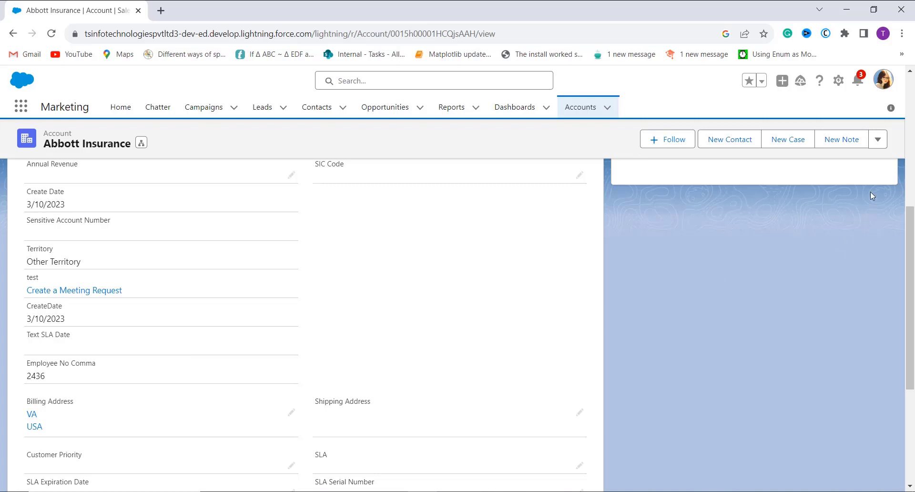
{"action": "left_click", "coordinate": [883, 79]}
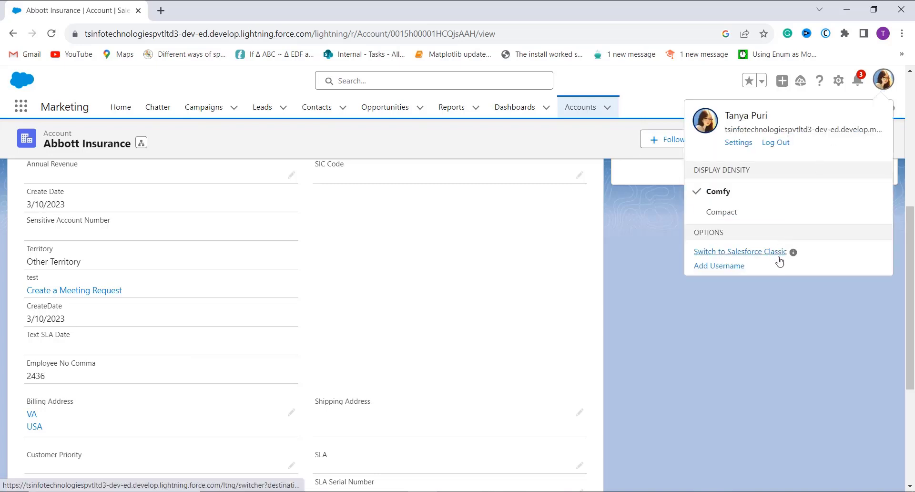
Step: Switch to Salesforce Classic and open the Setup home page
{"action": "left_click", "coordinate": [779, 256]}
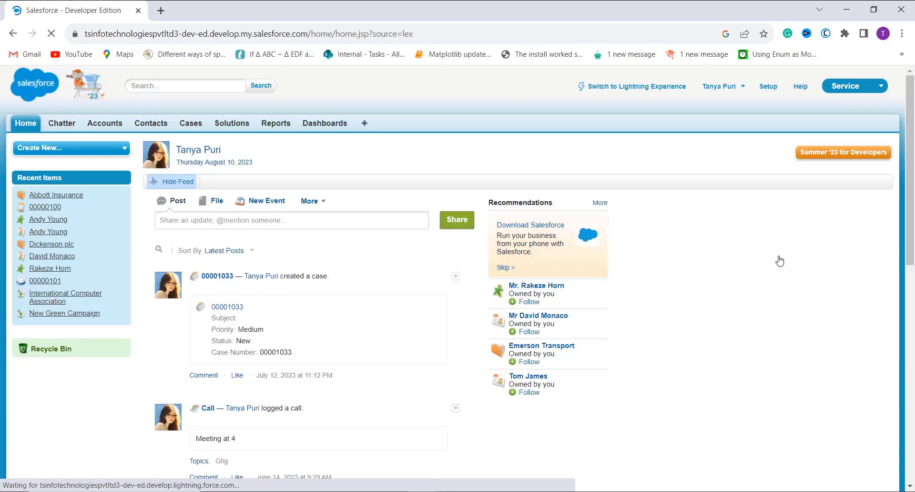
{"action": "left_click", "coordinate": [768, 87]}
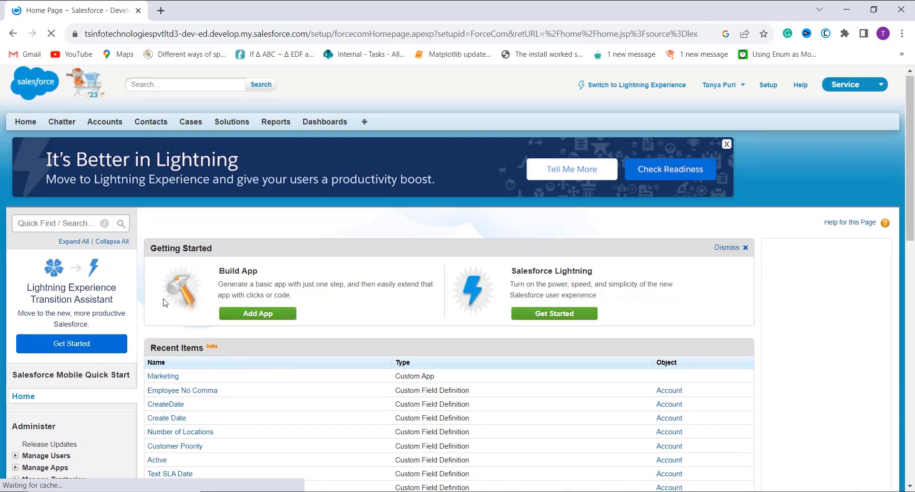
{"action": "scroll", "coordinate": [164, 303], "scroll_direction": "down", "scroll_amount": 8}
{"action": "scroll", "coordinate": [164, 303], "scroll_direction": "down", "scroll_amount": 5}
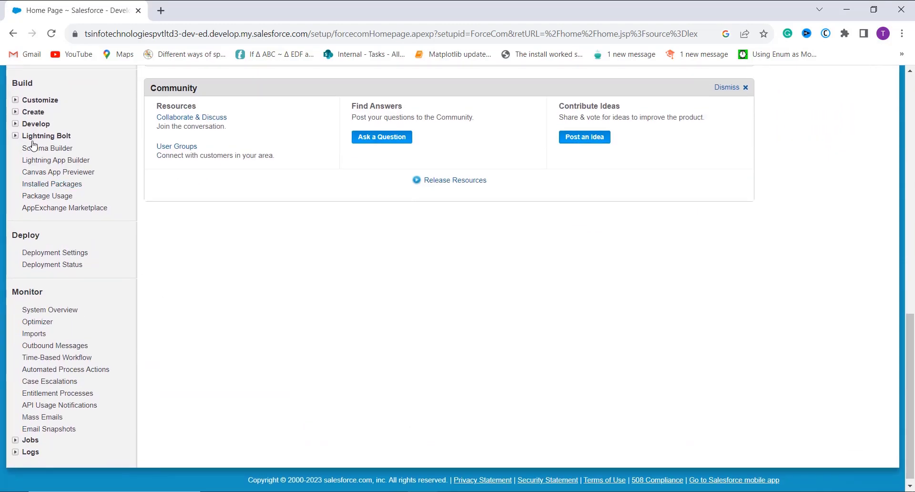
Step: Start a new Product custom field from Customize > Products > Fields
{"action": "left_click", "coordinate": [15, 101]}
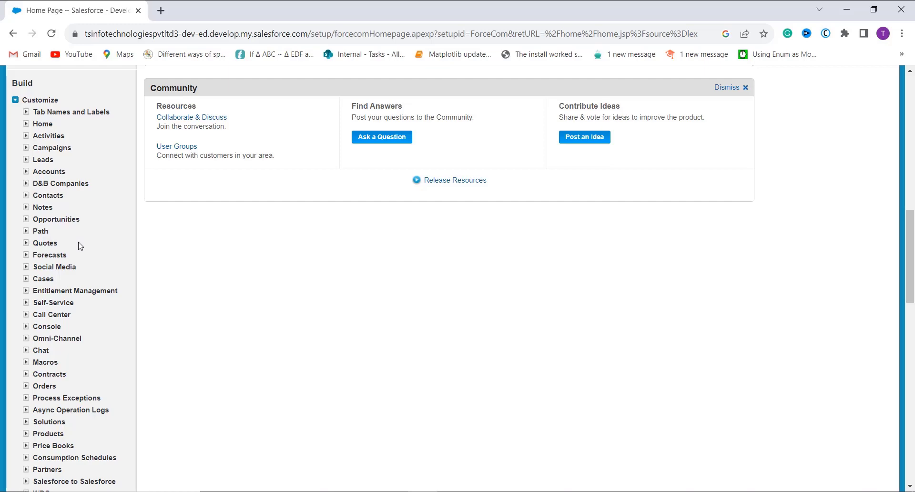
{"action": "left_click", "coordinate": [27, 439]}
{"action": "scroll", "coordinate": [133, 323], "scroll_direction": "down", "scroll_amount": 3}
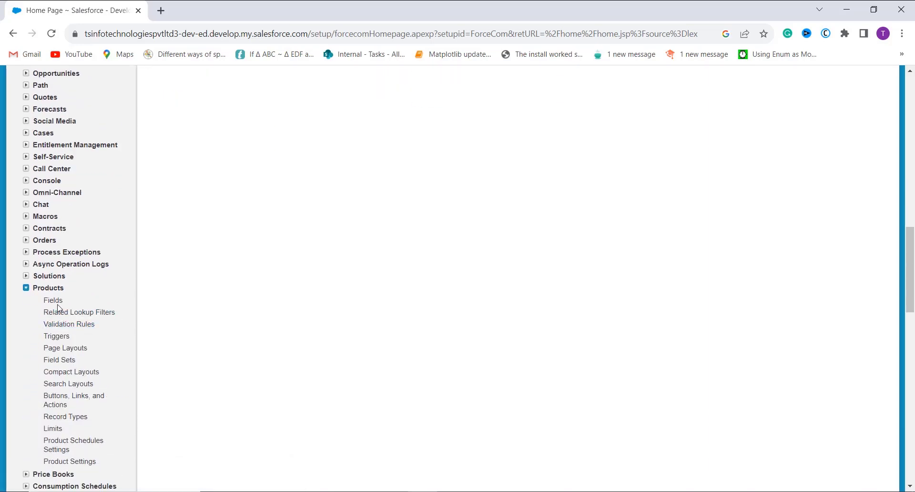
{"action": "left_click", "coordinate": [53, 301]}
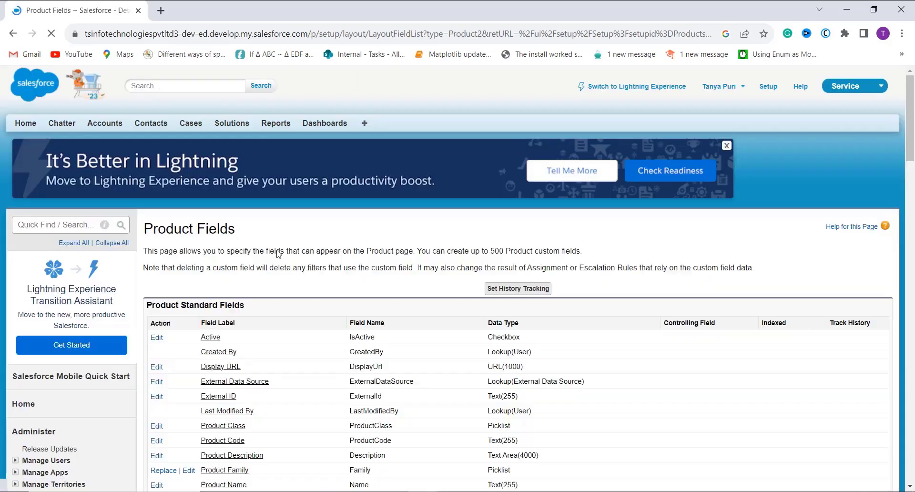
{"action": "scroll", "coordinate": [461, 226], "scroll_direction": "down", "scroll_amount": 4}
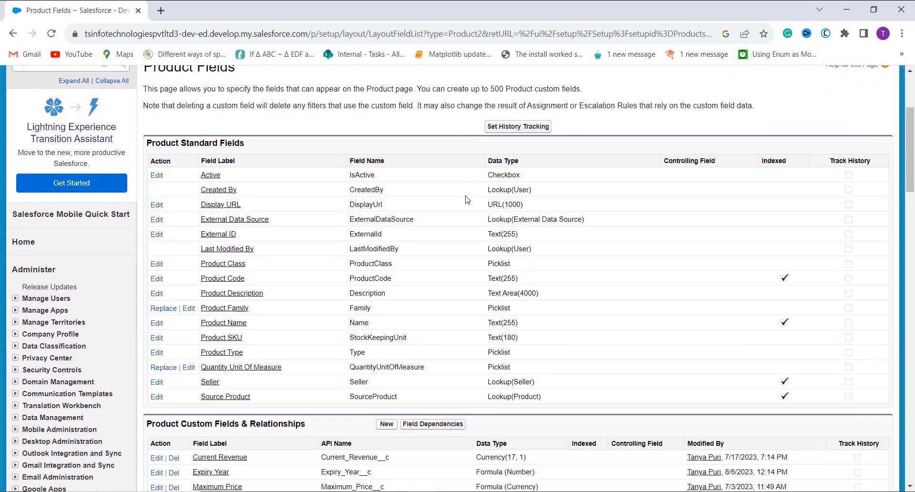
{"action": "scroll", "coordinate": [467, 199], "scroll_direction": "down", "scroll_amount": 3}
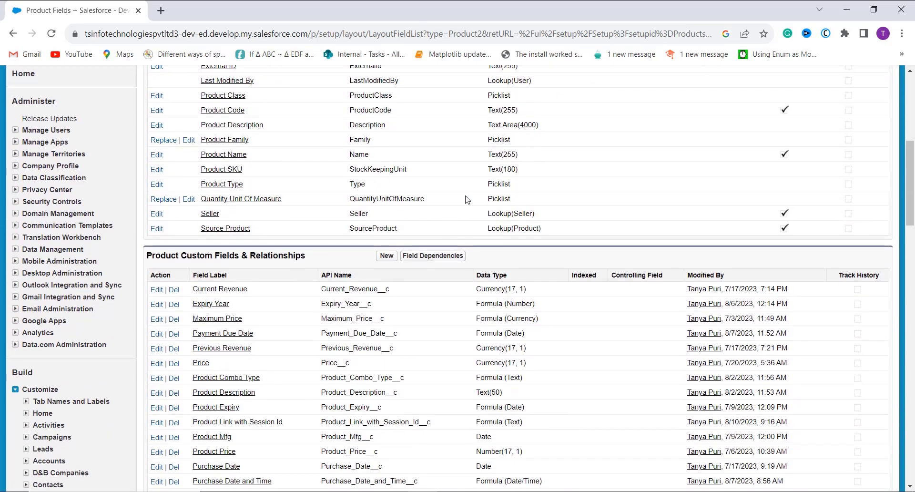
{"action": "scroll", "coordinate": [450, 260], "scroll_direction": "down", "scroll_amount": 3}
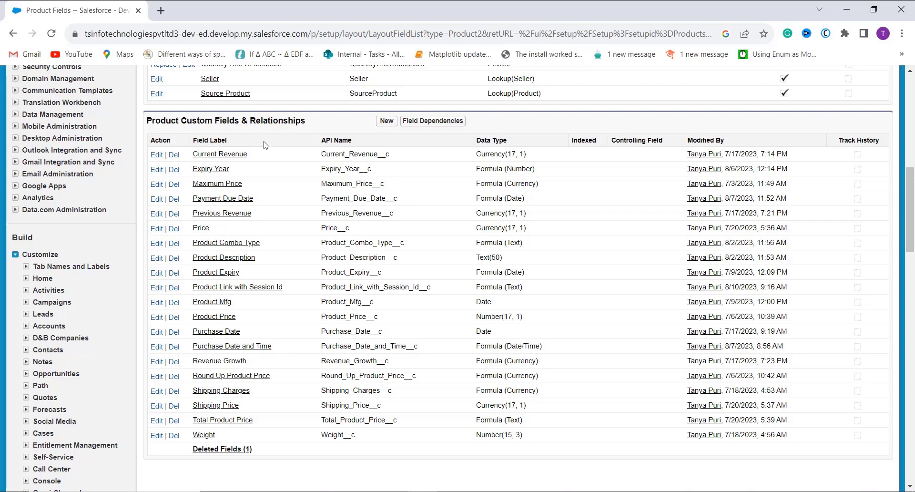
{"action": "left_click", "coordinate": [391, 122]}
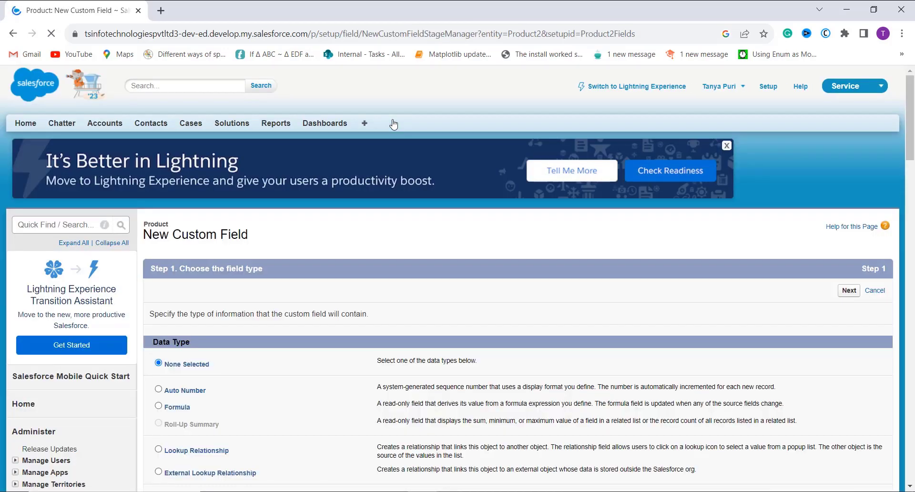
Step: Choose Formula as the Product field's data type and continue to the output type step
{"action": "scroll", "coordinate": [397, 187], "scroll_direction": "down", "scroll_amount": 2}
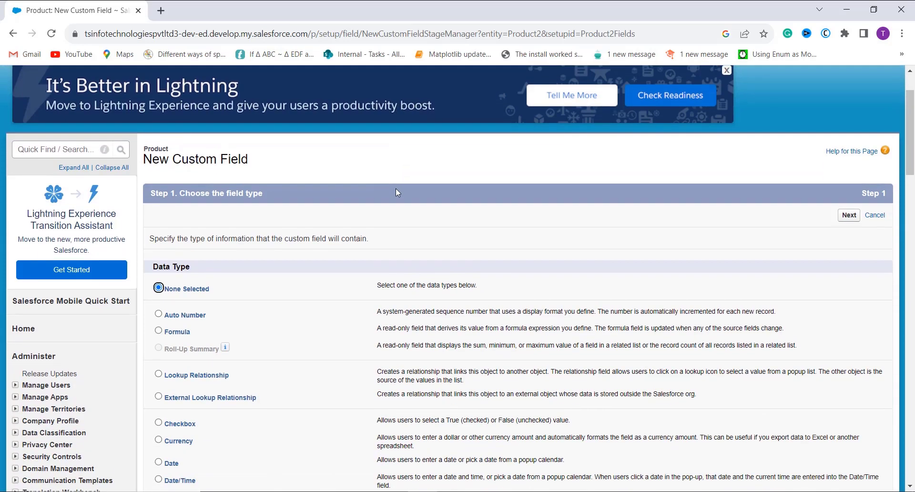
{"action": "left_click", "coordinate": [172, 334]}
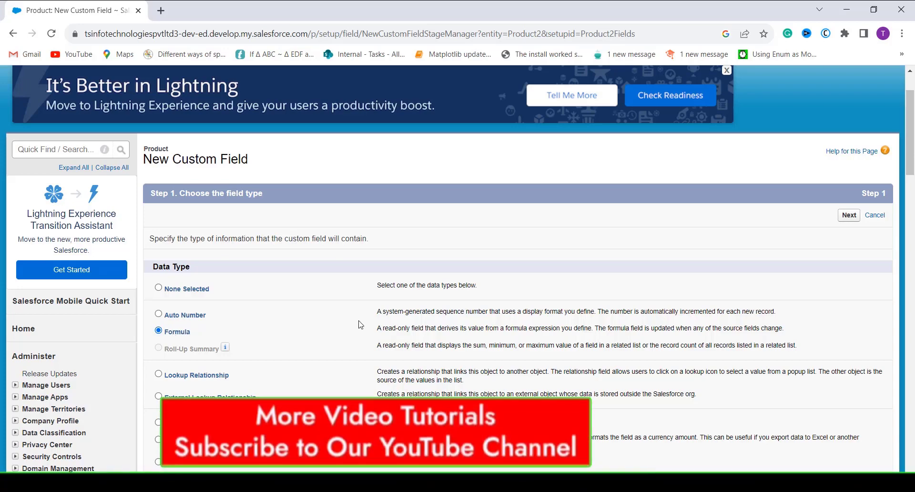
{"action": "left_click", "coordinate": [848, 217]}
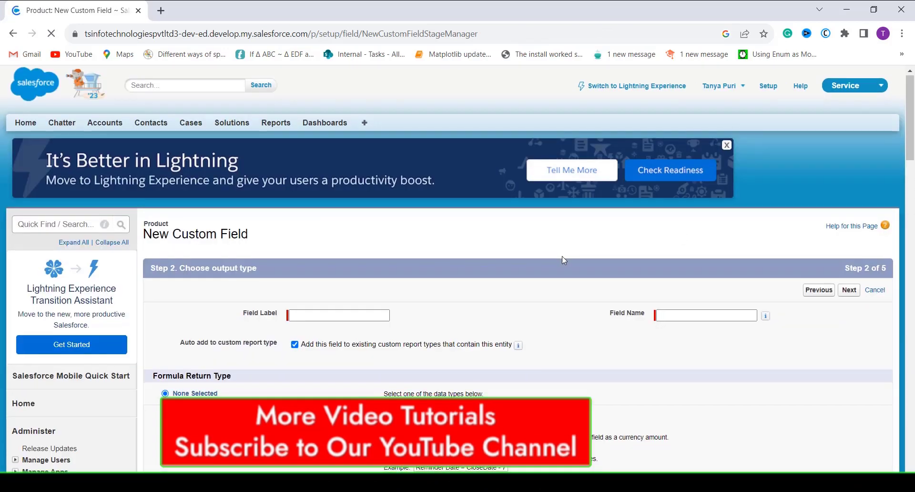
{"action": "scroll", "coordinate": [562, 256], "scroll_direction": "down", "scroll_amount": 2}
Step: Label the formula field 'Product Number Without Comma', auto-fill its name, choose Text return type
{"action": "left_click", "coordinate": [320, 233]}
{"action": "left_click", "coordinate": [319, 232]}
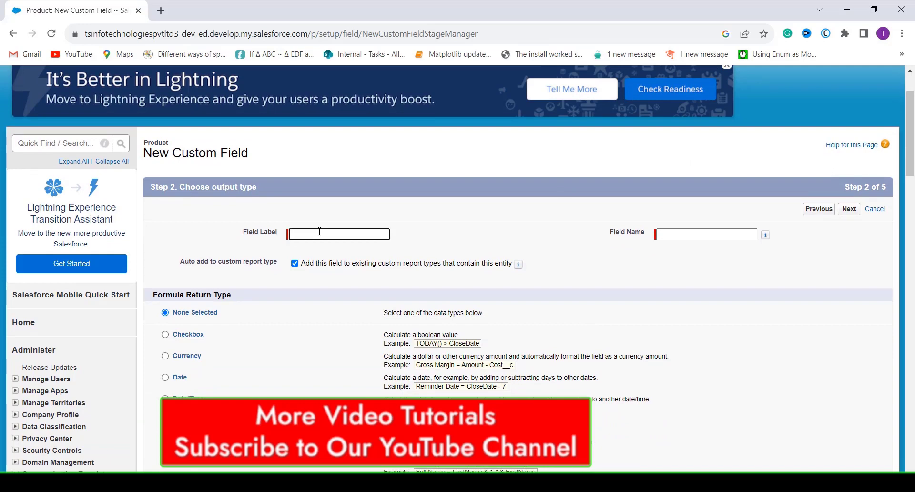
{"action": "type", "text": "Product Number Without Comma"}
{"action": "left_click", "coordinate": [438, 233]}
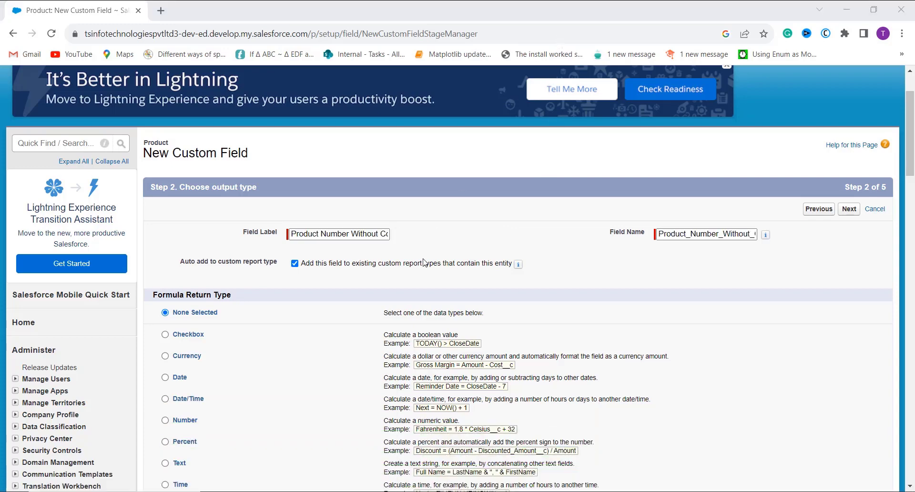
{"action": "scroll", "coordinate": [425, 262], "scroll_direction": "down", "scroll_amount": 2}
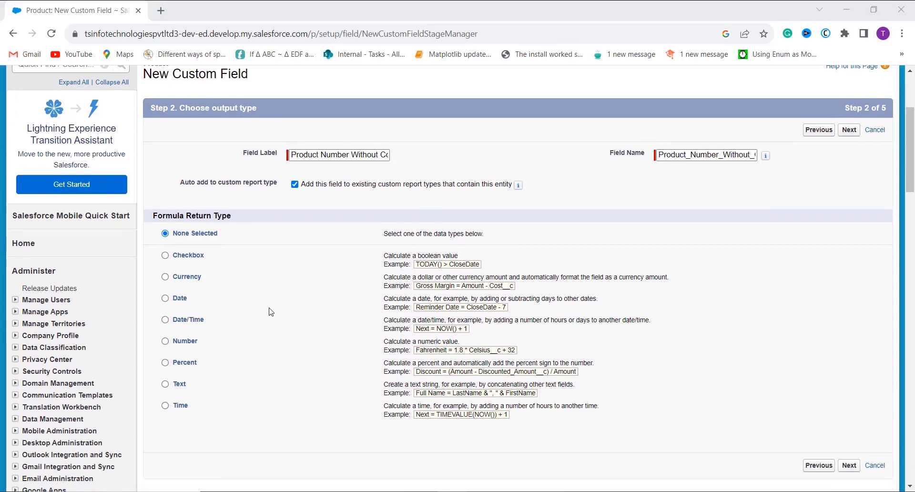
{"action": "left_click", "coordinate": [166, 385]}
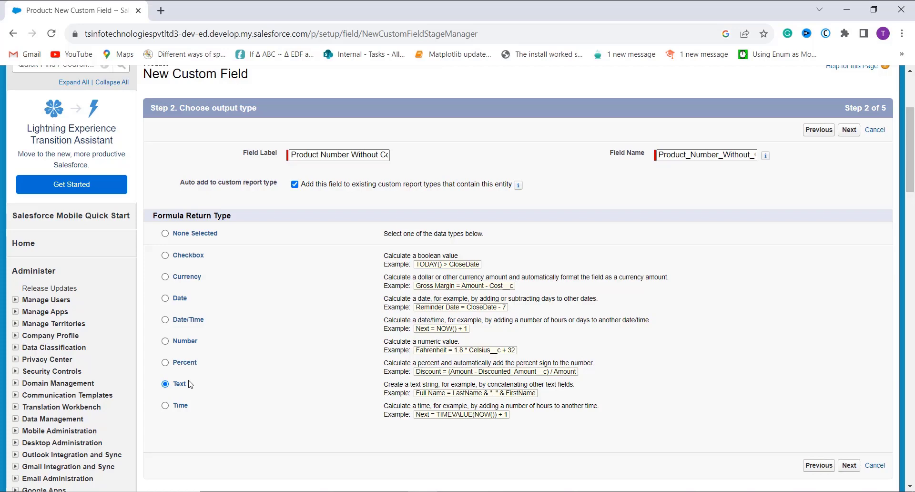
{"action": "left_click", "coordinate": [850, 130]}
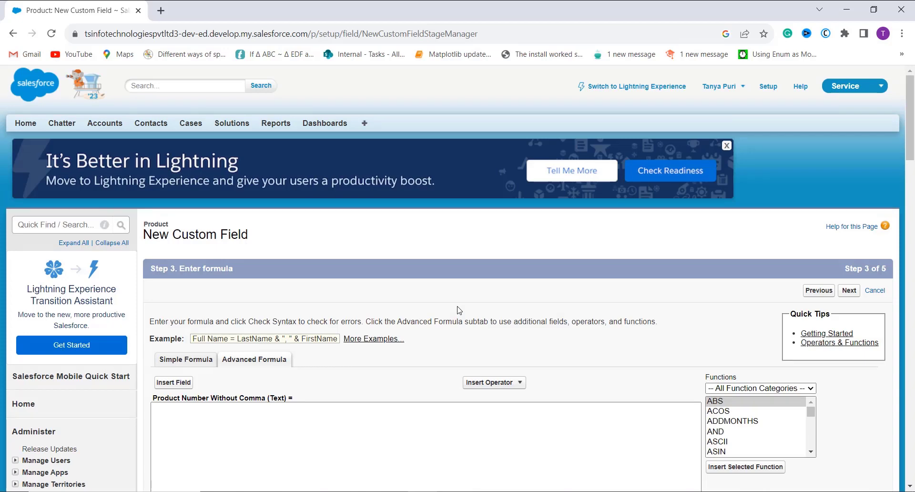
Step: Enter the formula TEXT( Product_Number__c ) using the TEXT function and Product Number field, then check syntax
{"action": "left_click", "coordinate": [295, 415]}
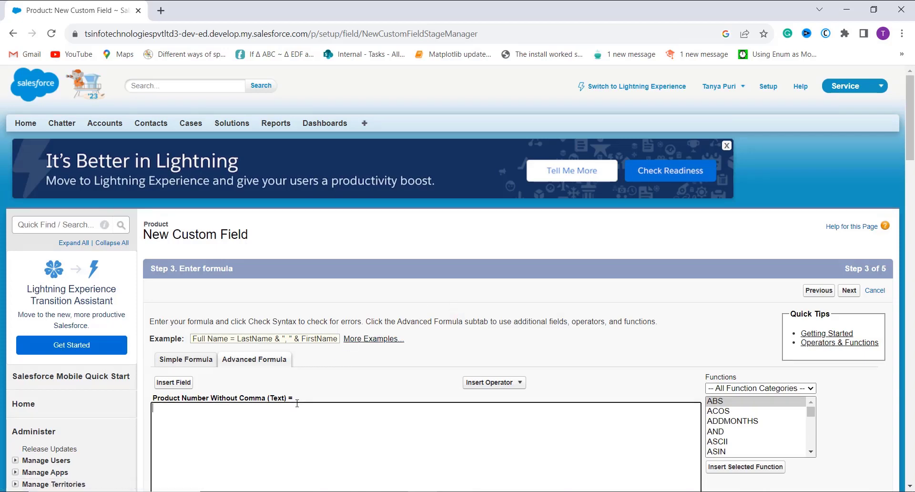
{"action": "scroll", "coordinate": [525, 391], "scroll_direction": "down", "scroll_amount": 1}
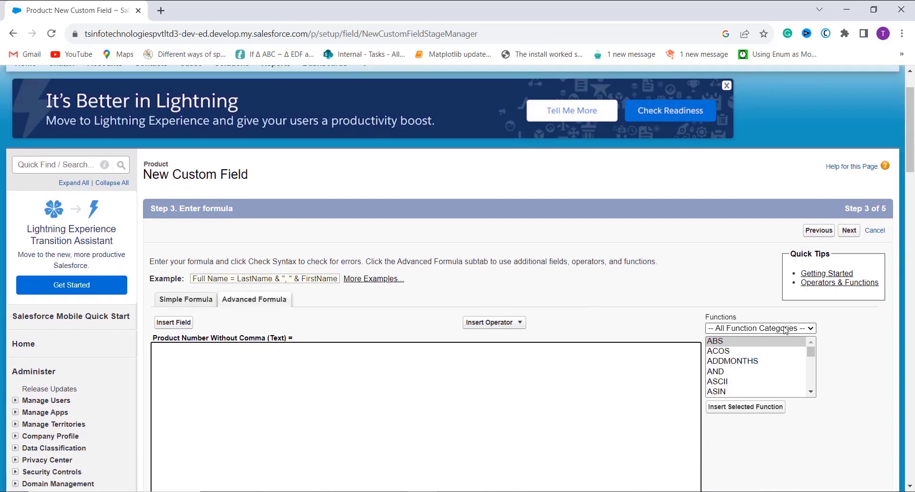
{"action": "left_click", "coordinate": [786, 328]}
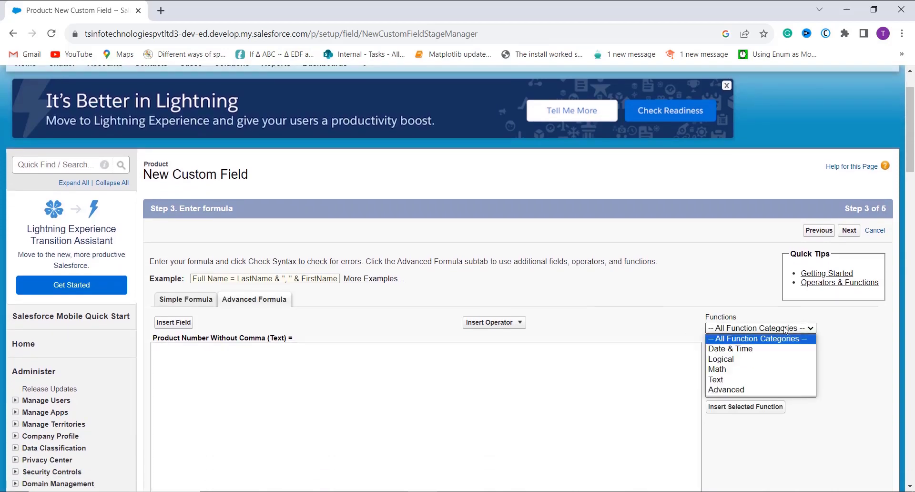
{"action": "left_click", "coordinate": [758, 380]}
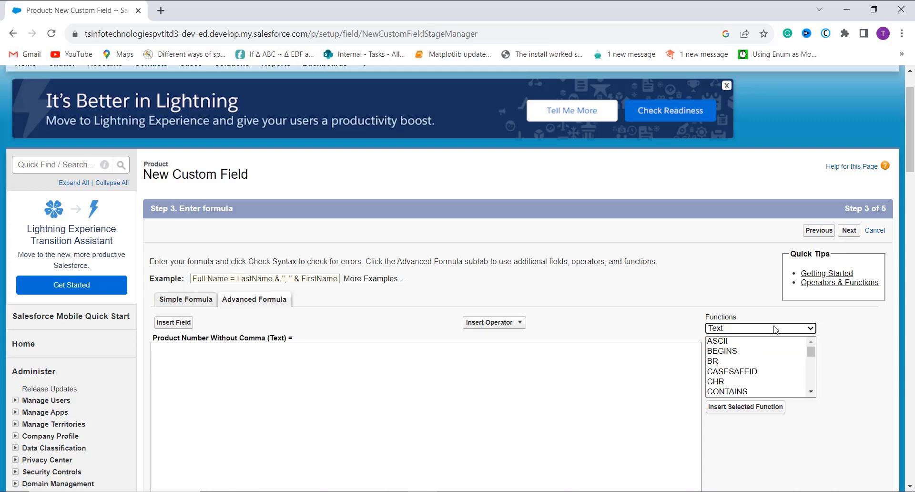
{"action": "scroll", "coordinate": [744, 372], "scroll_direction": "down", "scroll_amount": 3}
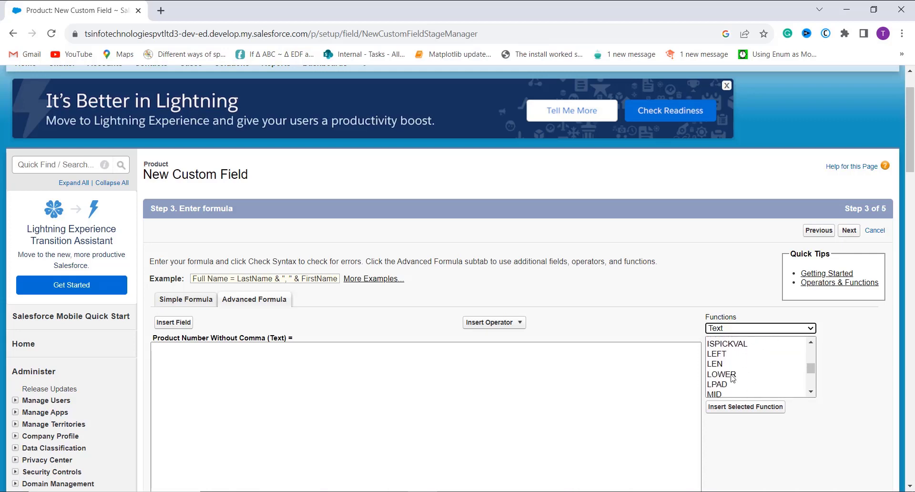
{"action": "scroll", "coordinate": [749, 381], "scroll_direction": "down", "scroll_amount": 3}
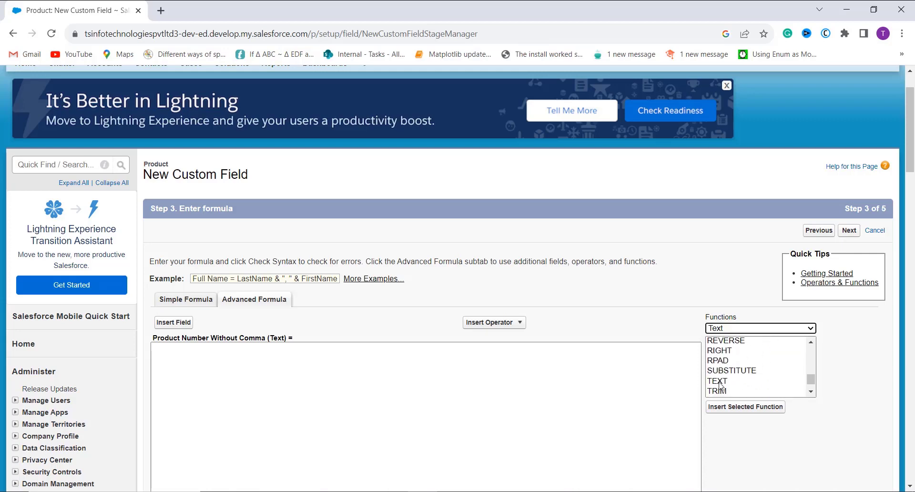
{"action": "left_click", "coordinate": [721, 382]}
{"action": "left_click", "coordinate": [734, 407]}
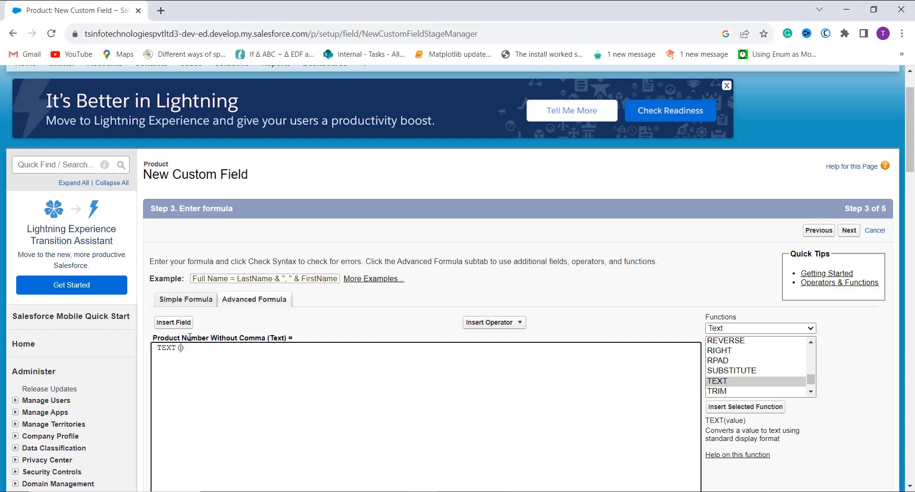
{"action": "left_click", "coordinate": [176, 322]}
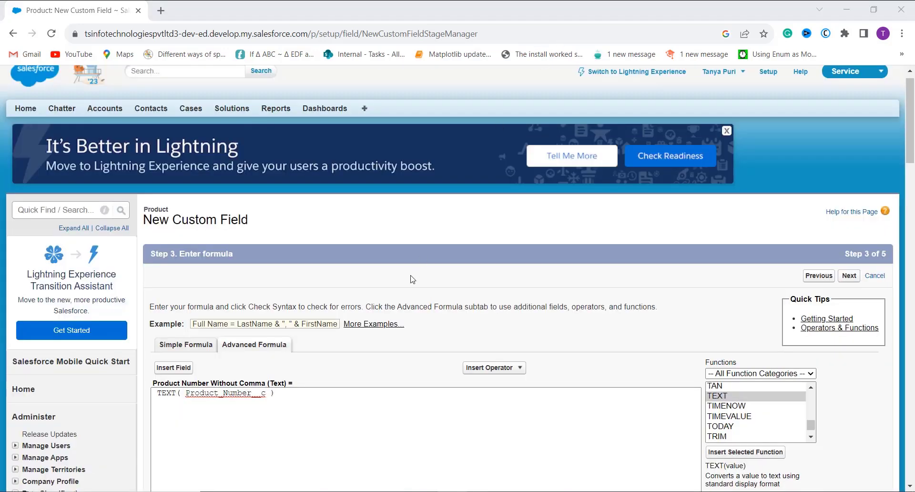
{"action": "scroll", "coordinate": [343, 326], "scroll_direction": "down", "scroll_amount": 4}
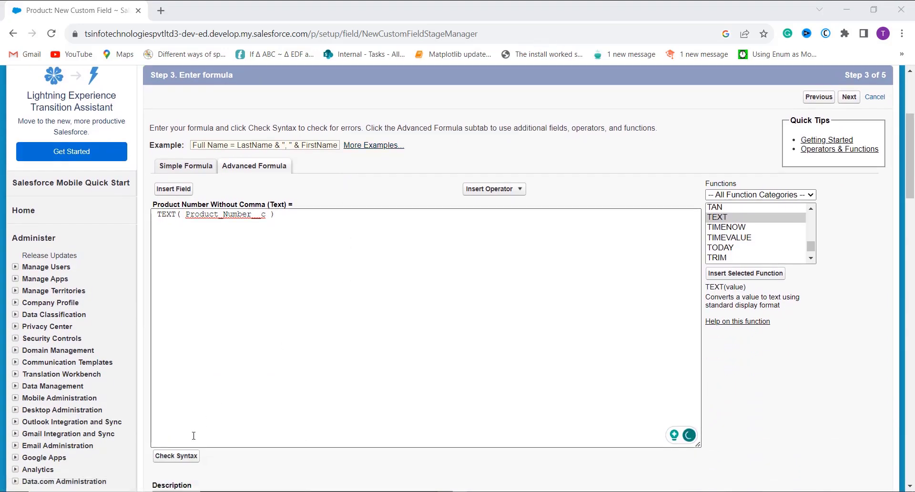
{"action": "left_click", "coordinate": [185, 455]}
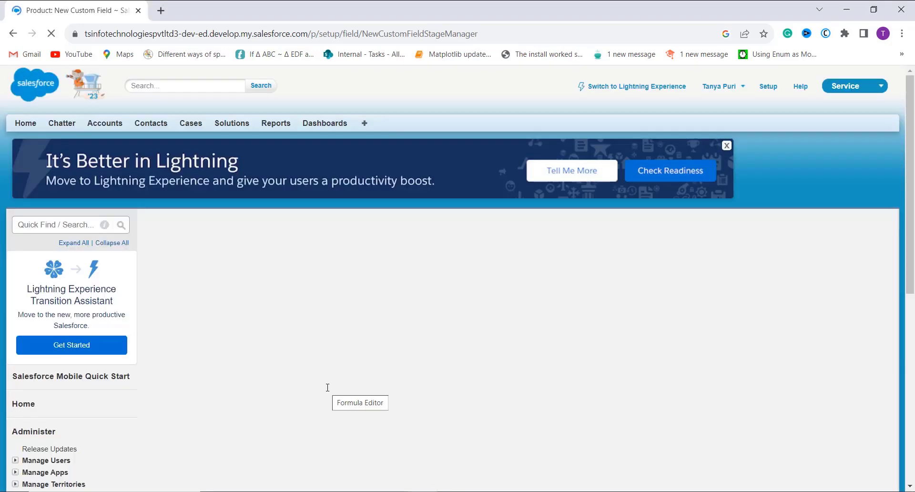
Step: Review the 'No syntax errors' result (42 characters) and Blank Field Handling, then proceed to field-level security
{"action": "scroll", "coordinate": [327, 388], "scroll_direction": "down", "scroll_amount": 1}
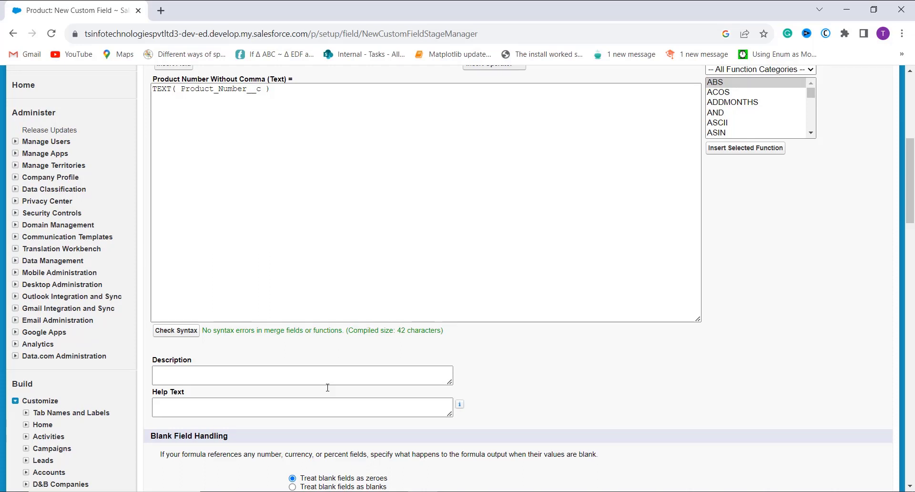
{"action": "scroll", "coordinate": [328, 387], "scroll_direction": "down", "scroll_amount": 2}
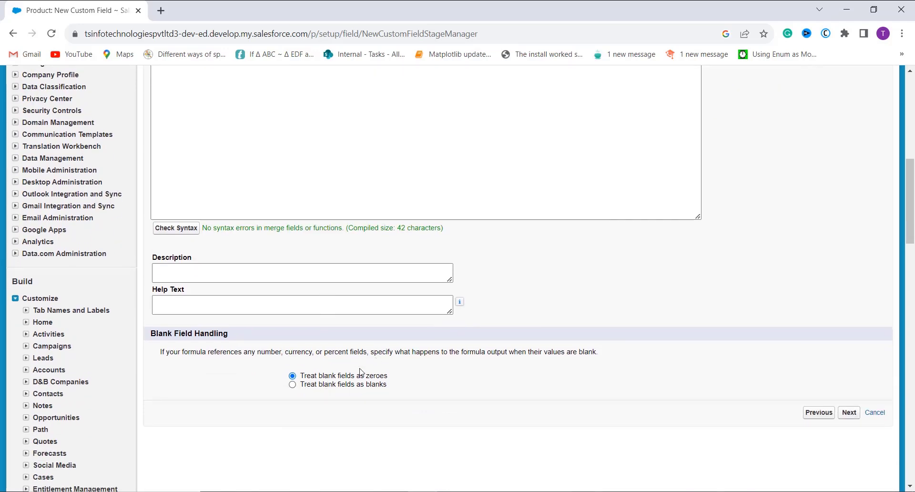
{"action": "scroll", "coordinate": [355, 371], "scroll_direction": "up", "scroll_amount": 7}
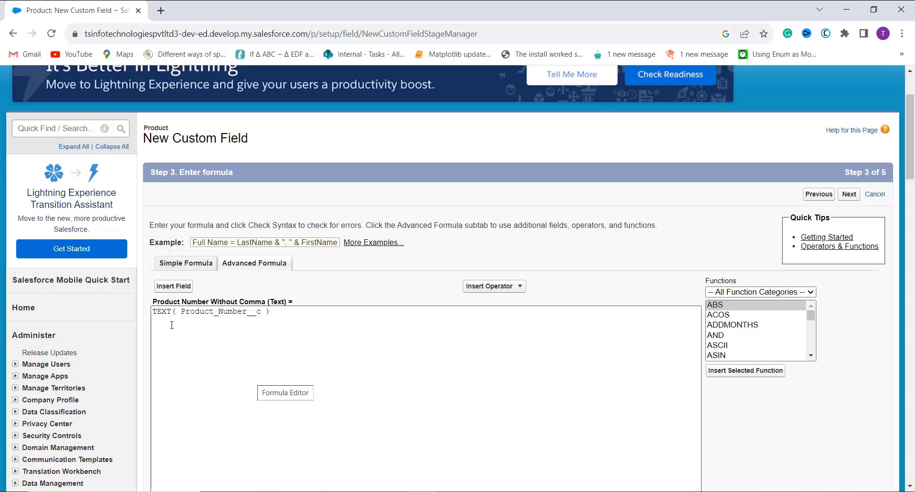
{"action": "scroll", "coordinate": [401, 325], "scroll_direction": "down", "scroll_amount": 3}
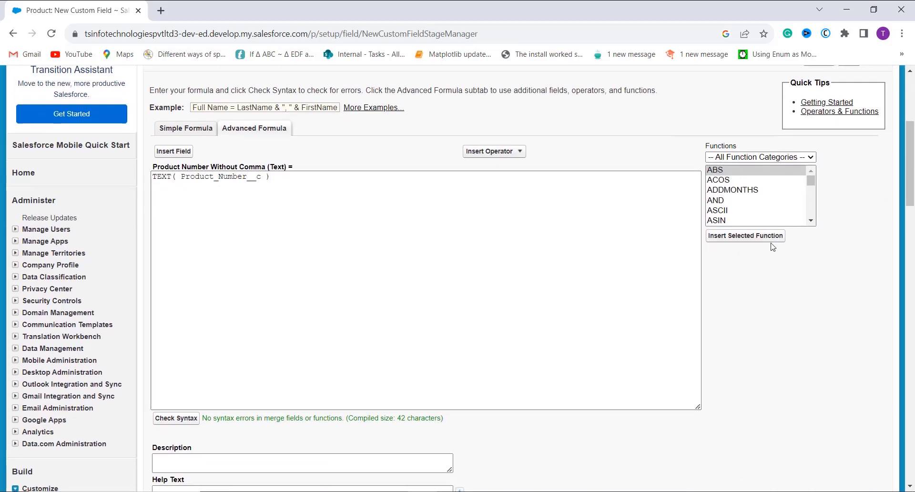
{"action": "scroll", "coordinate": [810, 233], "scroll_direction": "up", "scroll_amount": 2}
{"action": "left_click", "coordinate": [853, 157]}
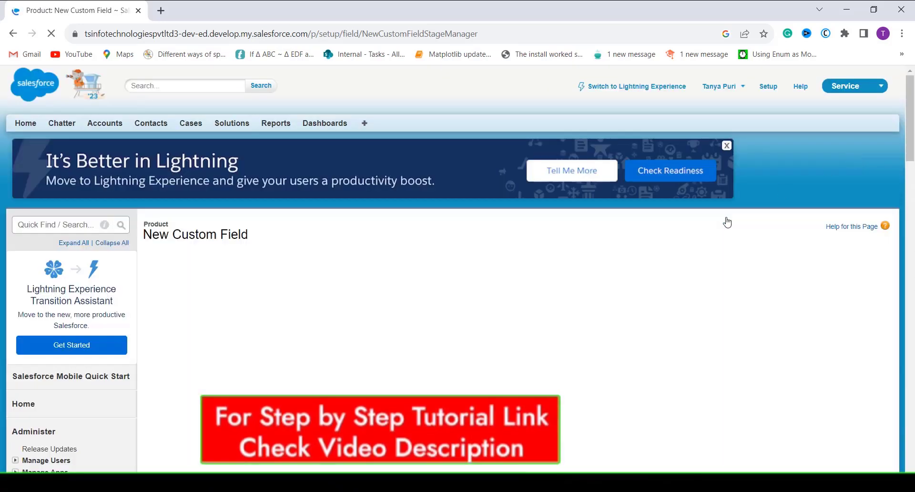
Step: Tick Visible for all profiles and proceed to the page layout step
{"action": "scroll", "coordinate": [572, 267], "scroll_direction": "down", "scroll_amount": 2}
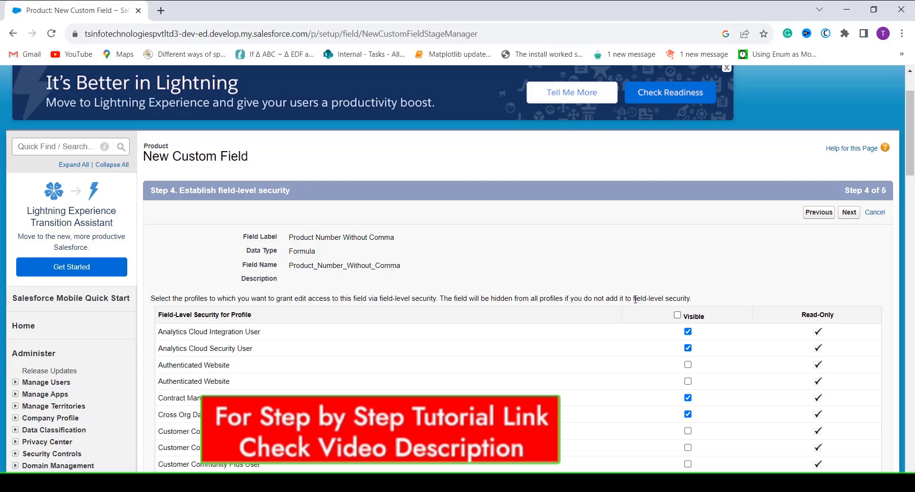
{"action": "left_click", "coordinate": [677, 316]}
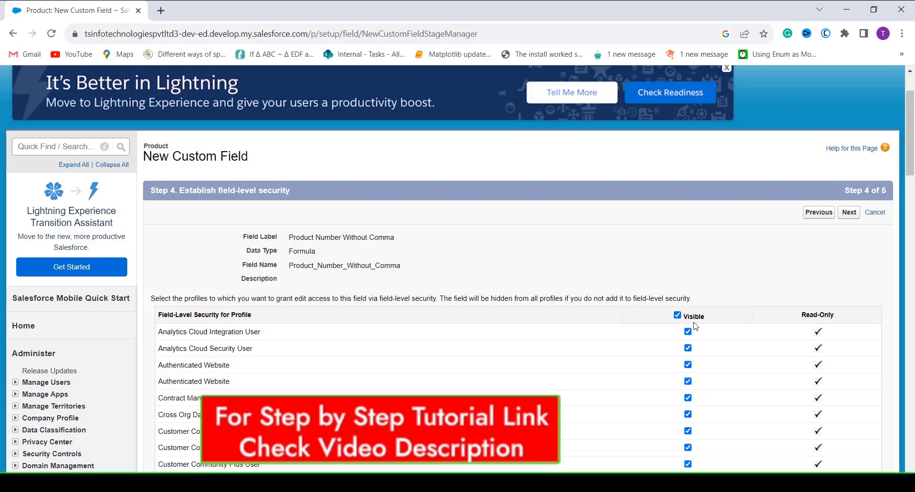
{"action": "scroll", "coordinate": [712, 332], "scroll_direction": "down", "scroll_amount": 1}
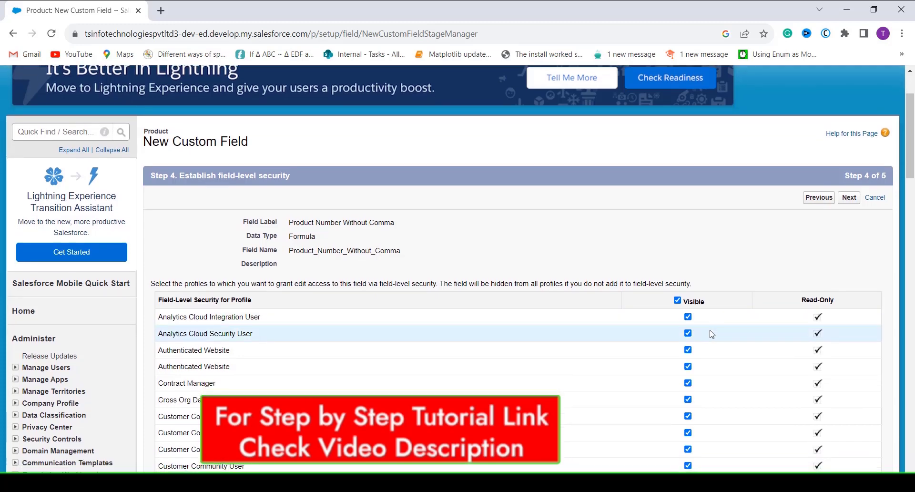
{"action": "scroll", "coordinate": [705, 419], "scroll_direction": "down", "scroll_amount": 1}
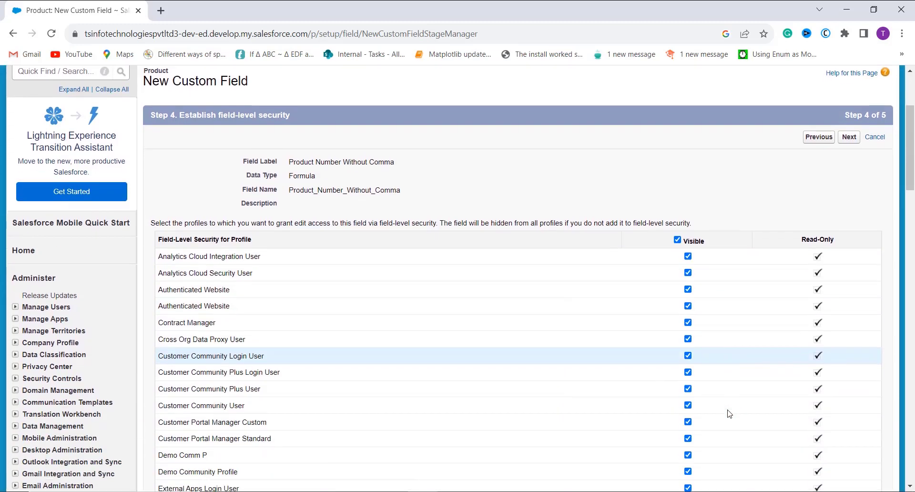
{"action": "scroll", "coordinate": [773, 348], "scroll_direction": "up", "scroll_amount": 2}
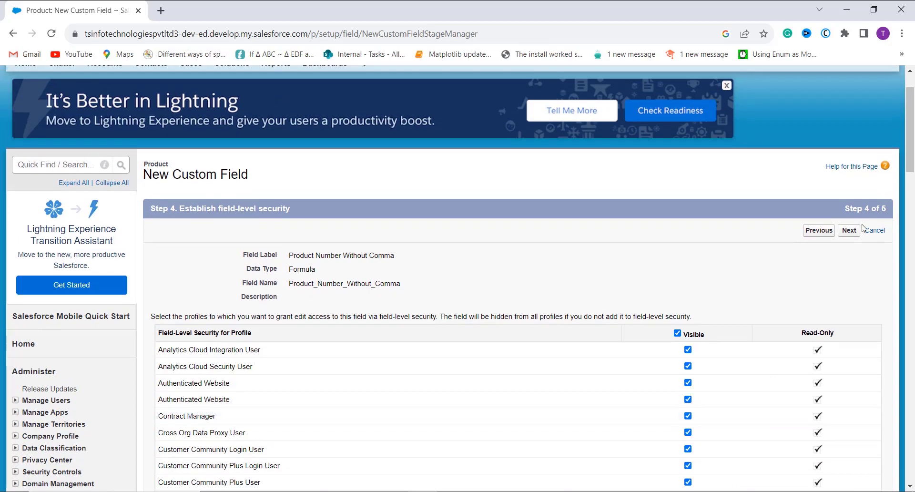
{"action": "left_click", "coordinate": [854, 233]}
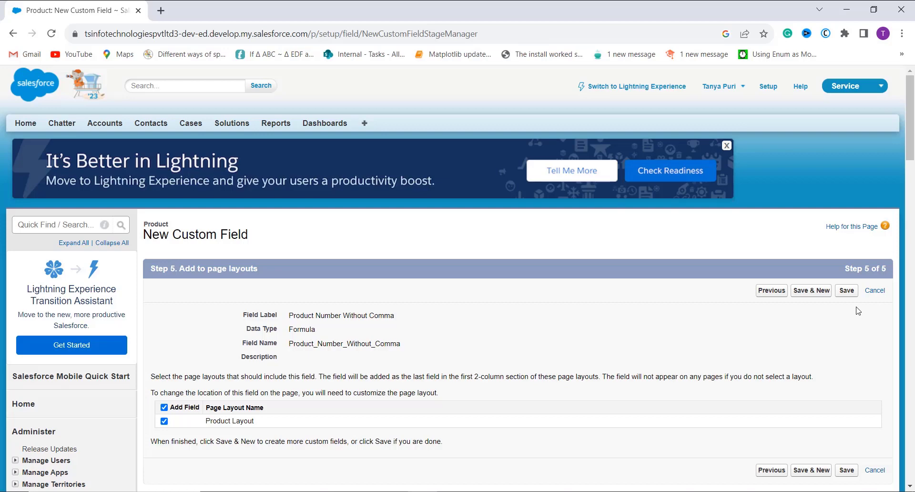
Step: Save the Product Number Without Comma field onto Product Layout, then go to All Tabs
{"action": "left_click", "coordinate": [847, 290]}
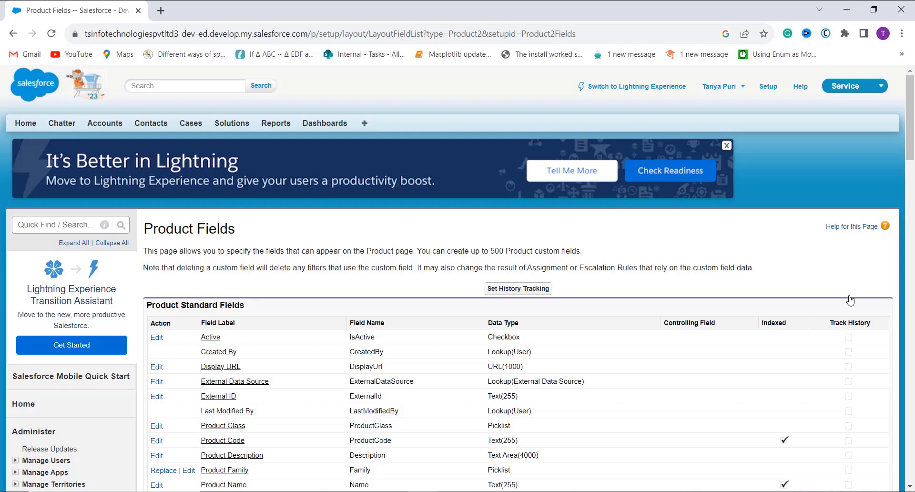
{"action": "left_click", "coordinate": [364, 124]}
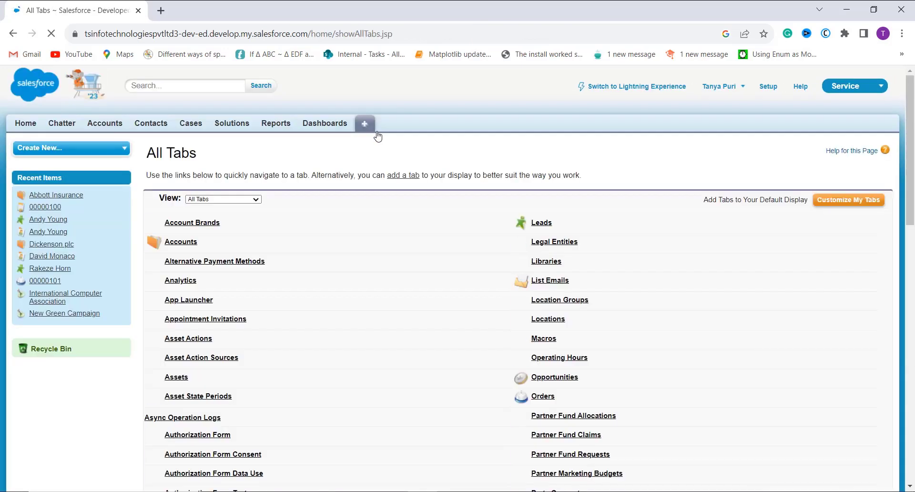
Step: Go to Products, open the RuckSwip record from Recent Products, and edit it
{"action": "scroll", "coordinate": [386, 342], "scroll_direction": "down", "scroll_amount": 4}
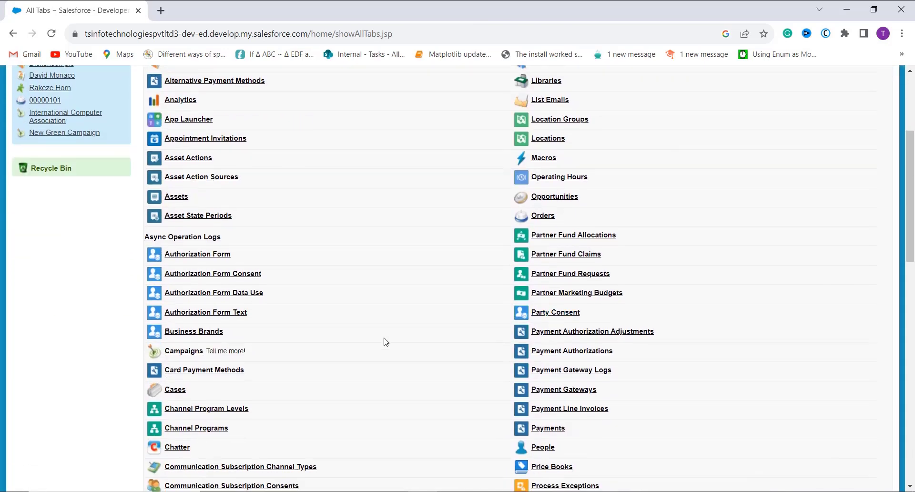
{"action": "scroll", "coordinate": [387, 341], "scroll_direction": "down", "scroll_amount": 5}
{"action": "left_click", "coordinate": [548, 271]}
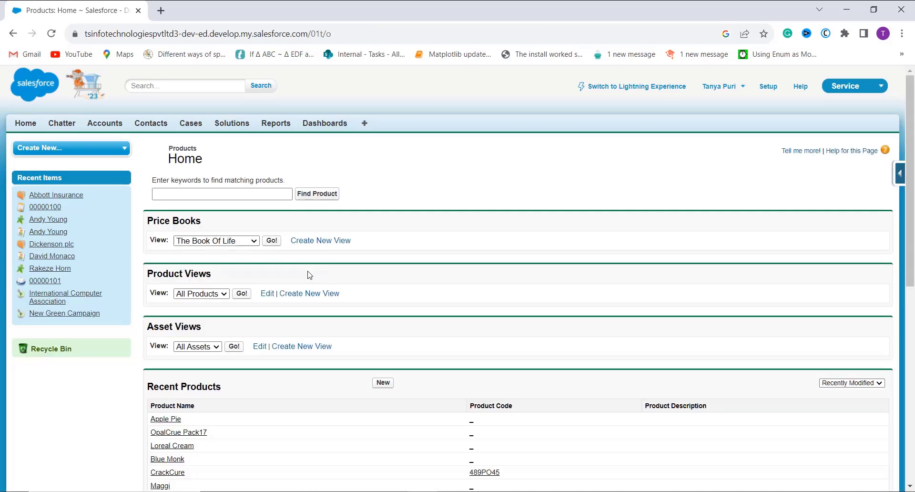
{"action": "scroll", "coordinate": [294, 286], "scroll_direction": "down", "scroll_amount": 4}
{"action": "left_click", "coordinate": [168, 366]}
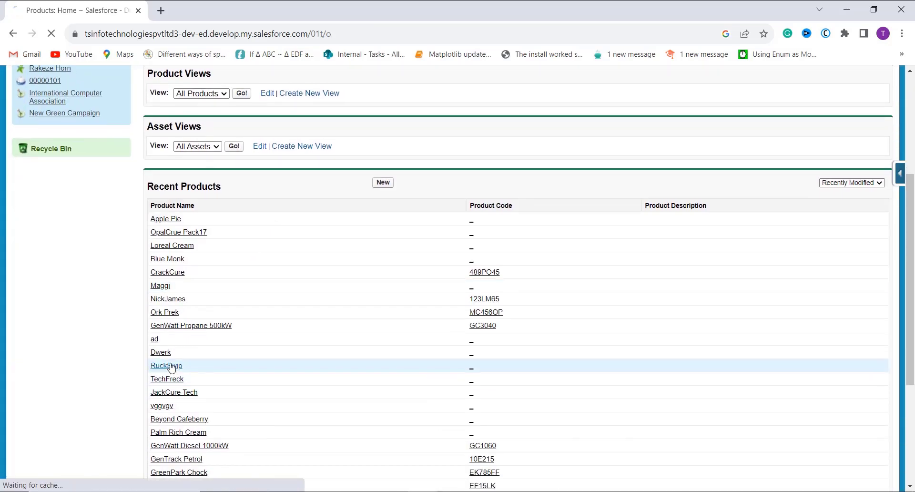
{"action": "scroll", "coordinate": [395, 321], "scroll_direction": "down", "scroll_amount": 2}
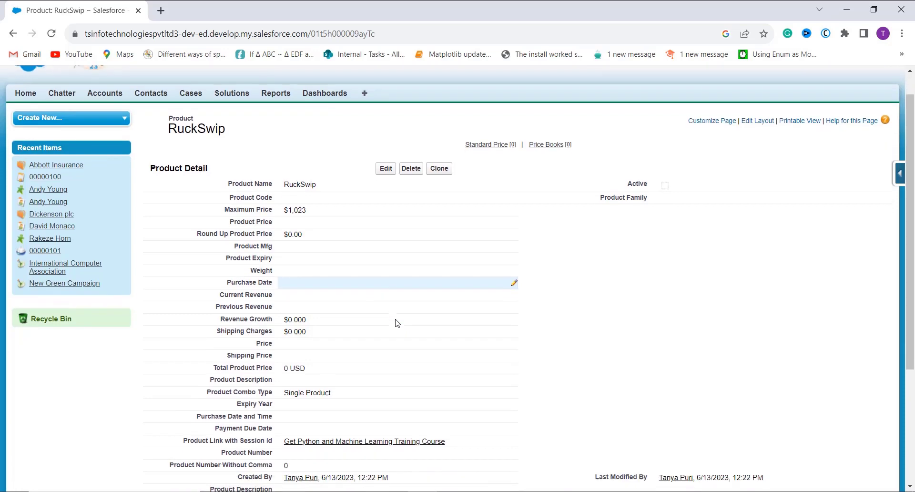
{"action": "scroll", "coordinate": [402, 282], "scroll_direction": "down", "scroll_amount": 1}
{"action": "left_click", "coordinate": [386, 112]}
Step: Set RuckSwip's Product Number to 789563612 and save, showing 789563612 without commas
{"action": "scroll", "coordinate": [353, 184], "scroll_direction": "down", "scroll_amount": 1}
{"action": "left_click", "coordinate": [316, 379]}
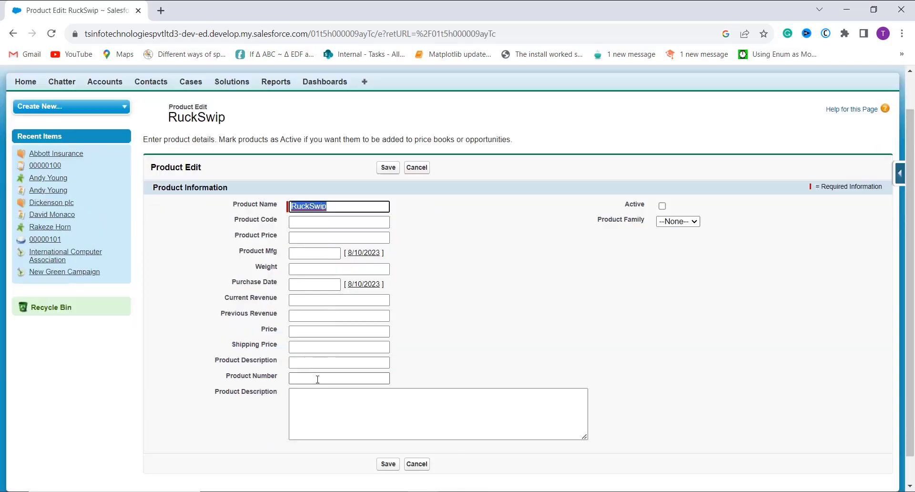
{"action": "type", "text": "789563612"}
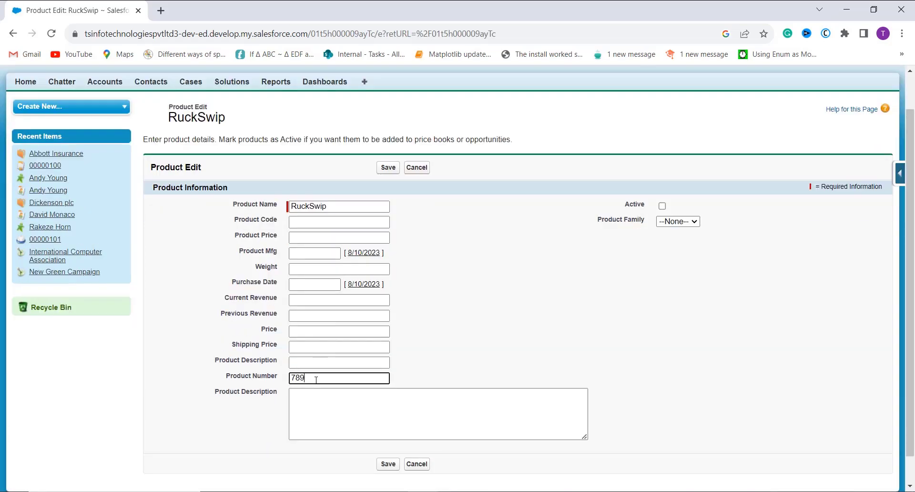
{"action": "left_click", "coordinate": [390, 167]}
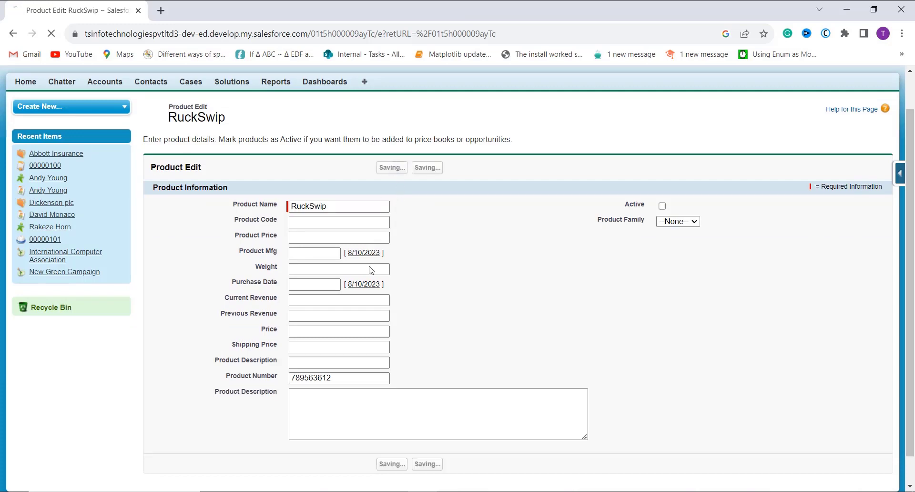
{"action": "scroll", "coordinate": [433, 294], "scroll_direction": "down", "scroll_amount": 1}
{"action": "scroll", "coordinate": [384, 297], "scroll_direction": "down", "scroll_amount": 3}
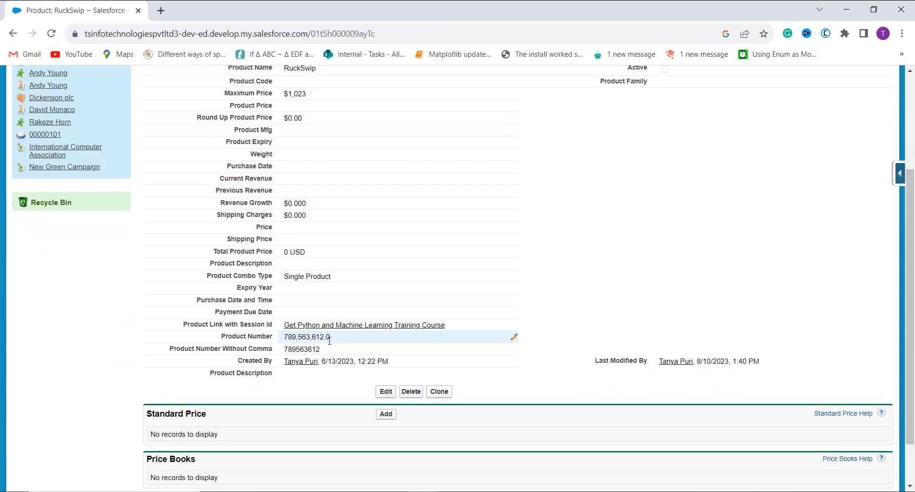
{"action": "scroll", "coordinate": [335, 344], "scroll_direction": "up", "scroll_amount": 1}
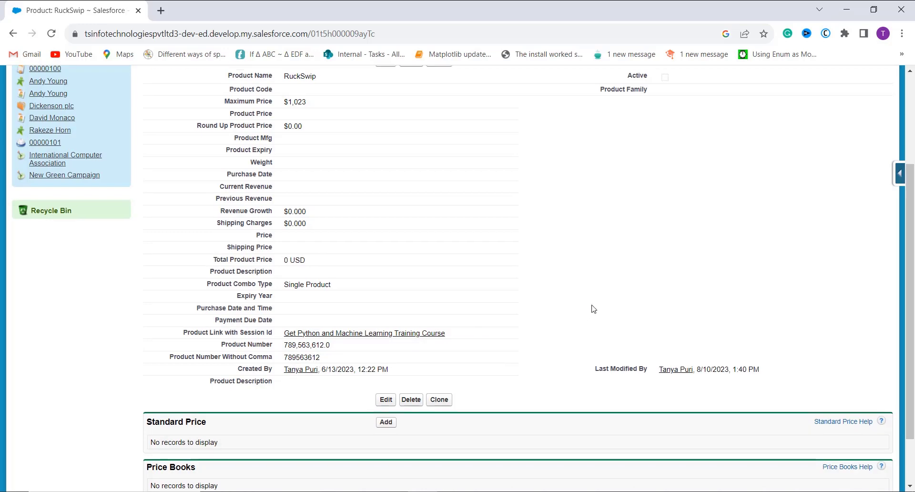
{"action": "scroll", "coordinate": [594, 309], "scroll_direction": "up", "scroll_amount": 1}
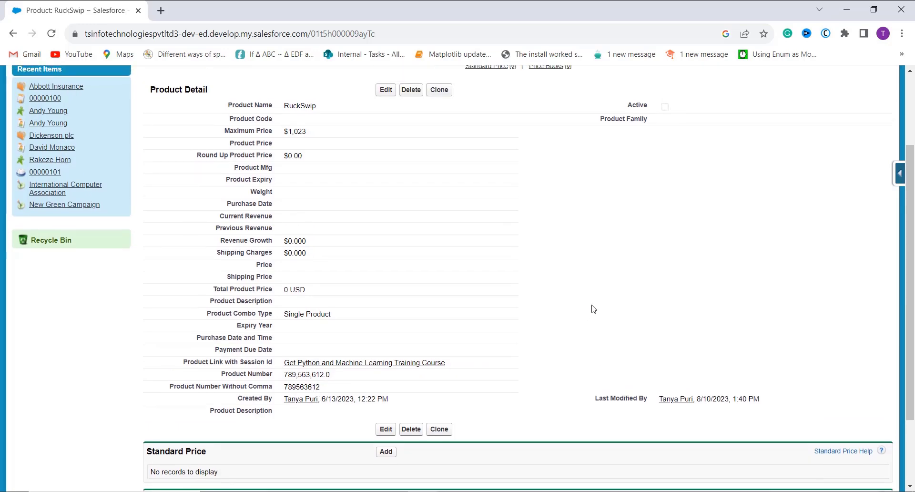